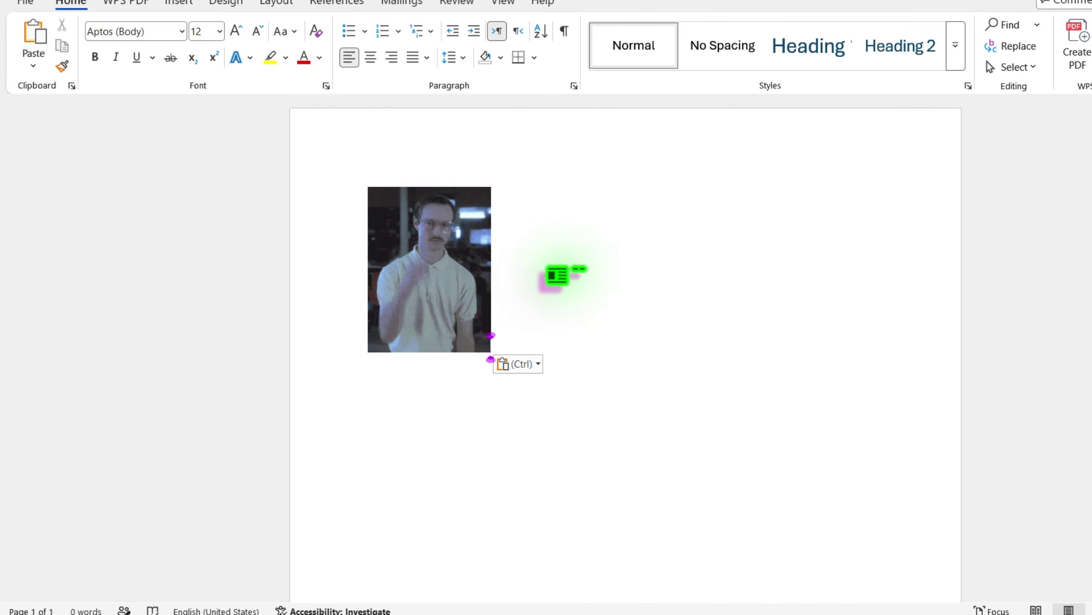
Insert the yellow Minion "MUA!" GIF on a new line below the existing GIF in the document
key("Return")
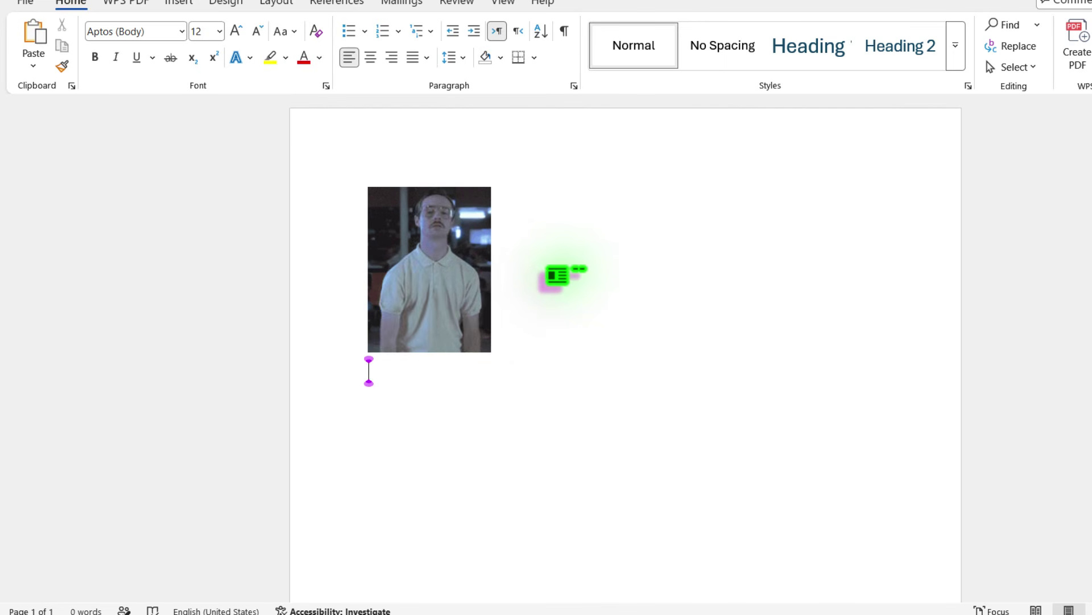
key("super+period")
scroll(635, 231, "down", 3)
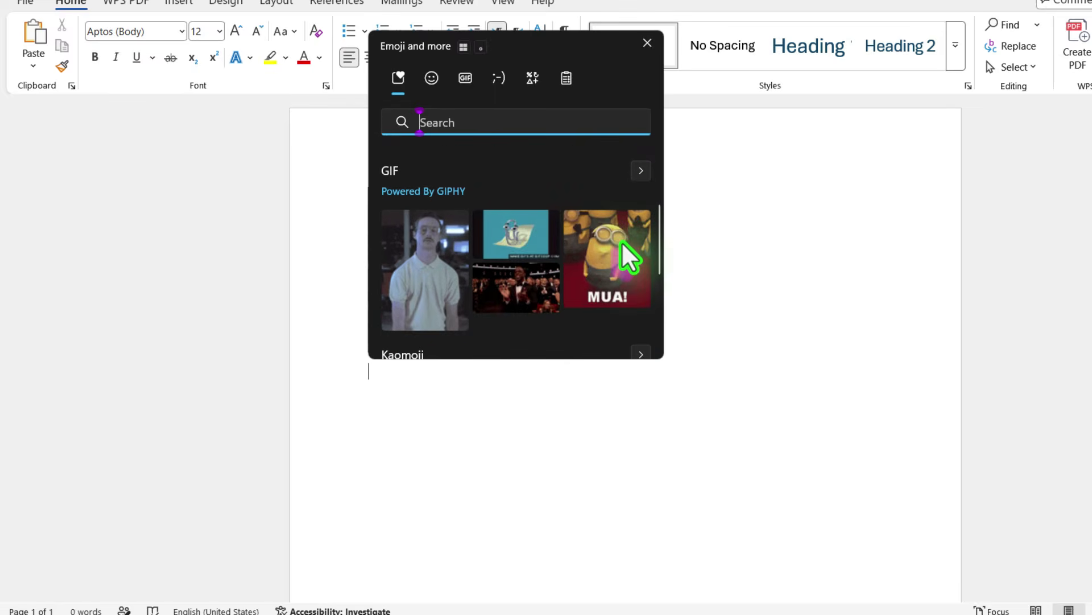
left_click(608, 259)
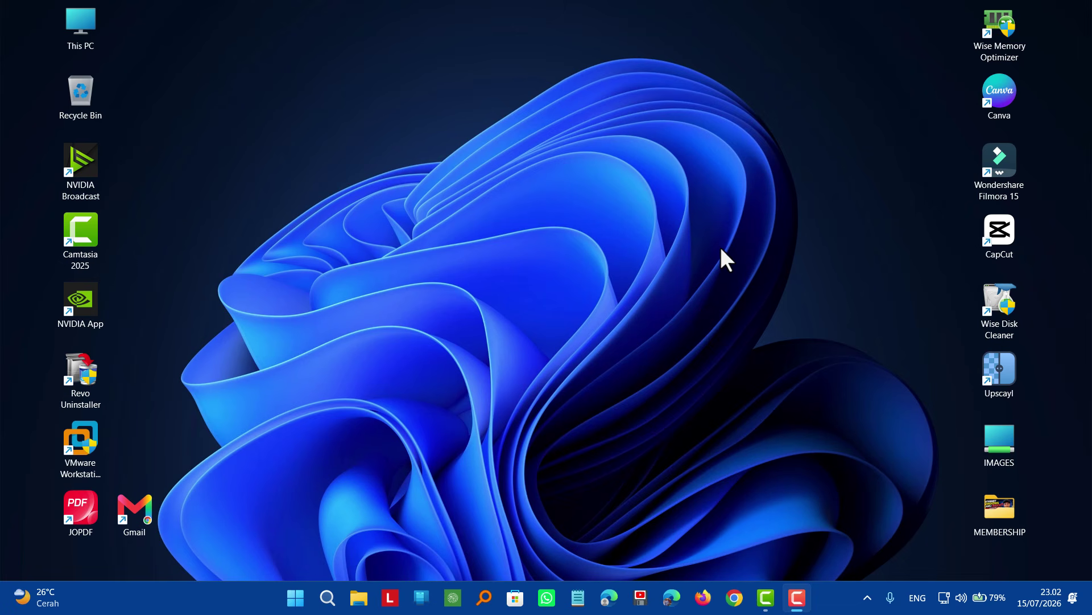
Open the Windows Update history and examine the 2026-07 Security Update (KB5101650) entry
key("super+i")
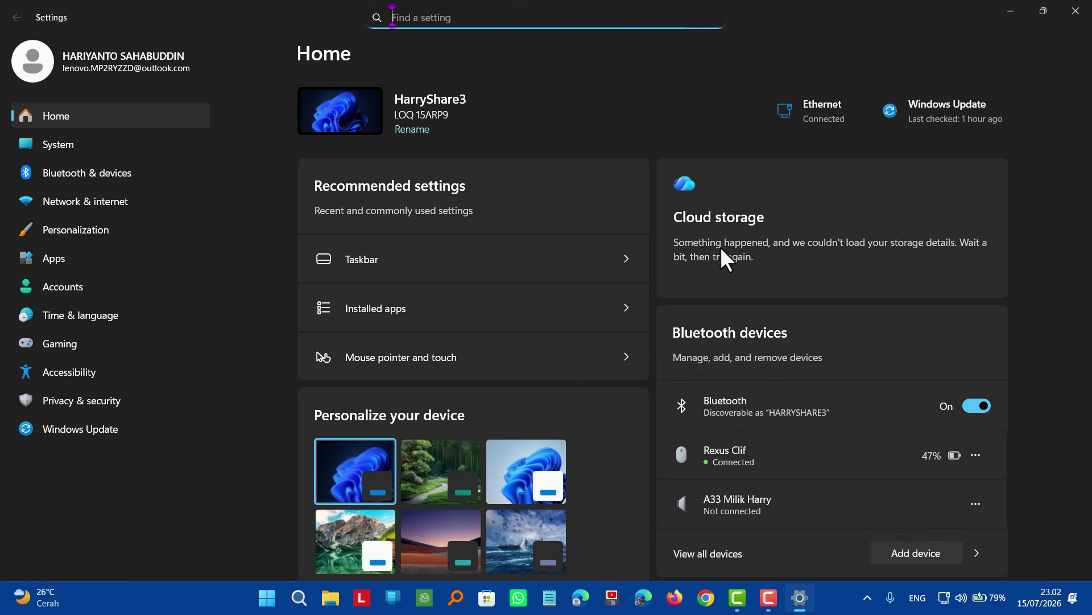
left_click(963, 98)
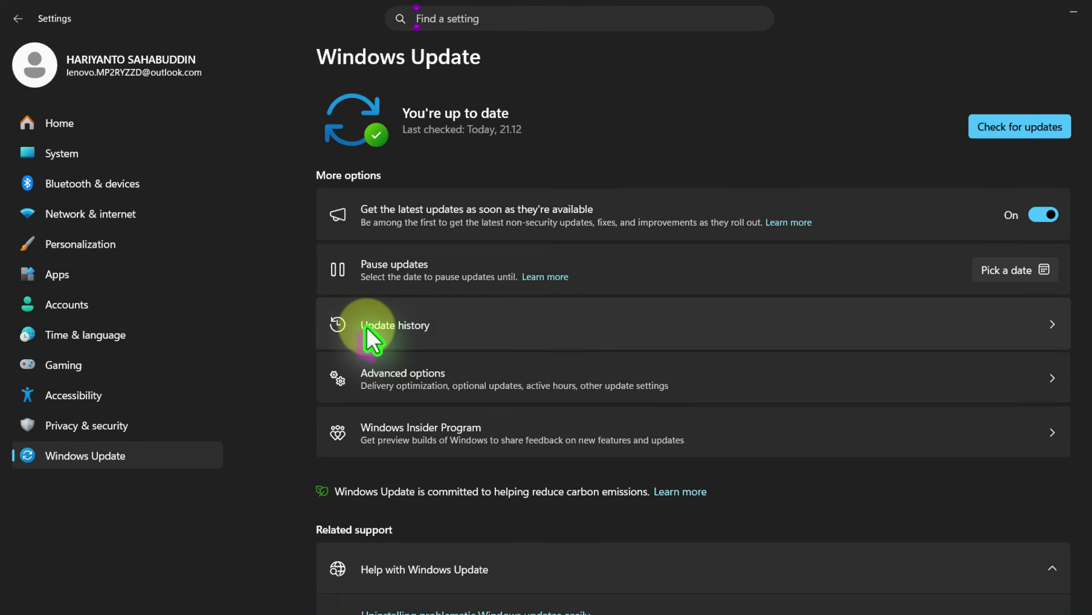
left_click(366, 327)
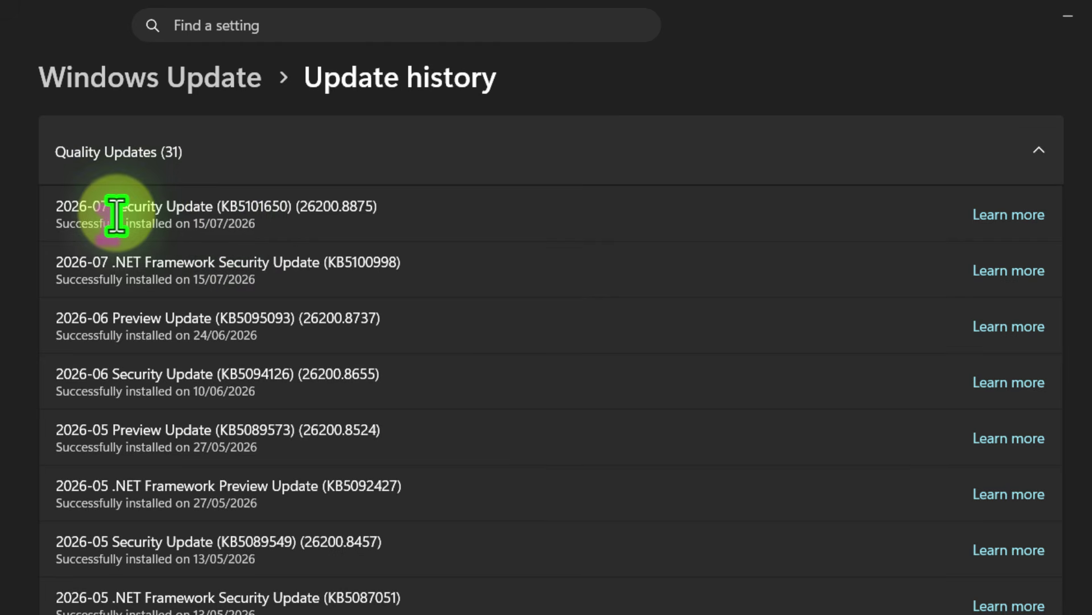
left_click_drag(120, 214, 214, 213)
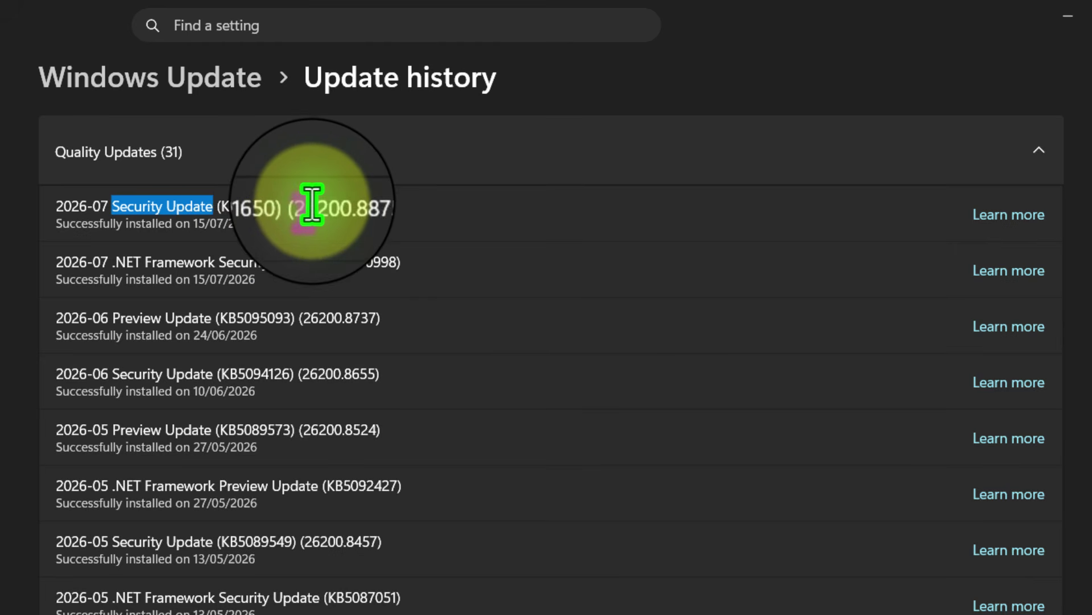
left_click(313, 221)
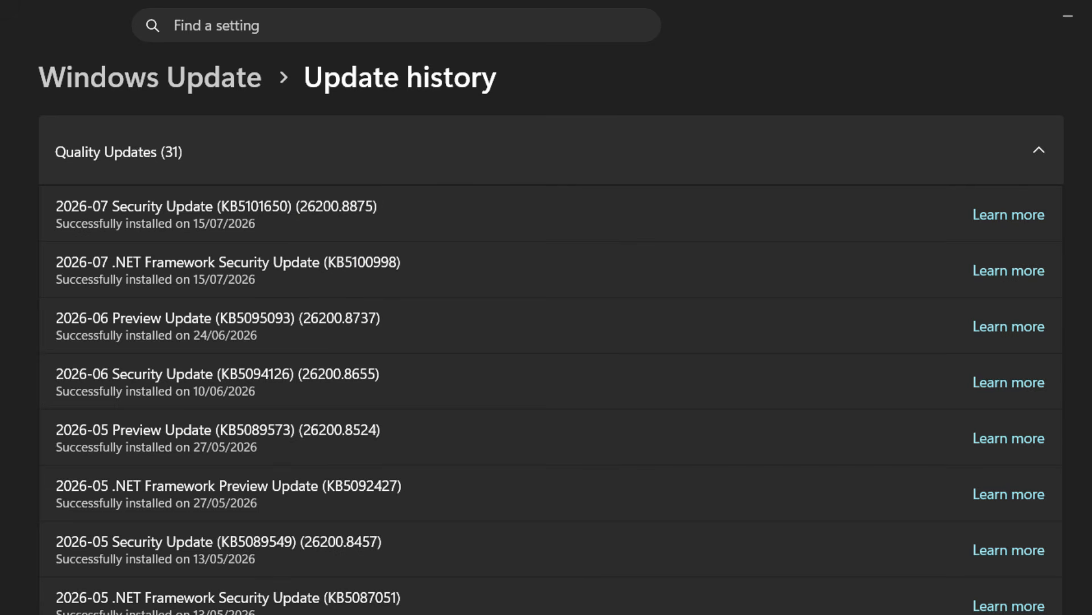
Run winver to check the installed Windows version and OS build, and close the About Windows dialog
key("super")
type("winver")
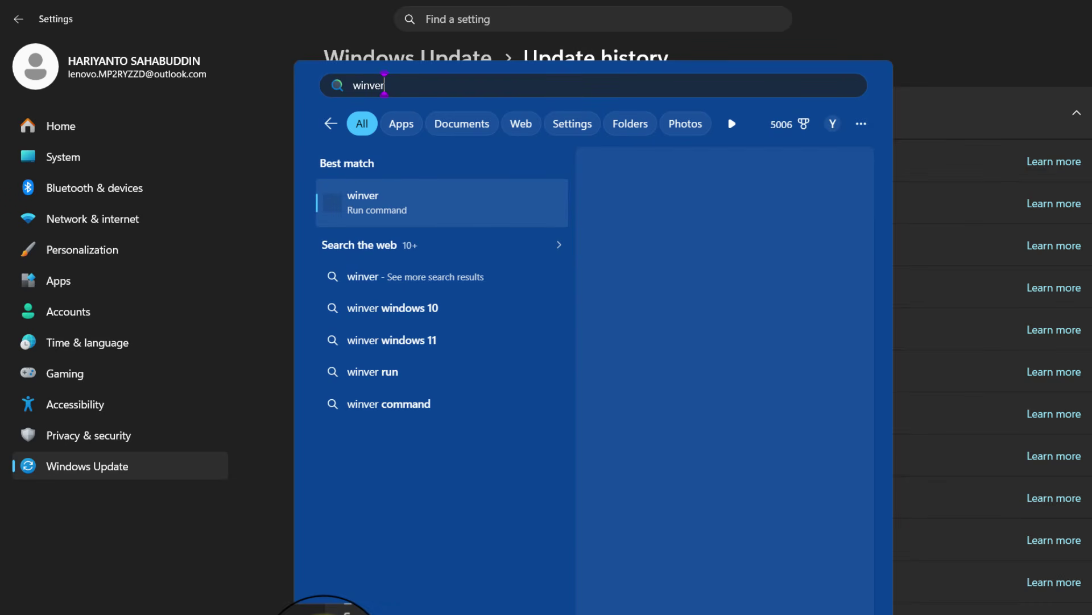
left_click(721, 198)
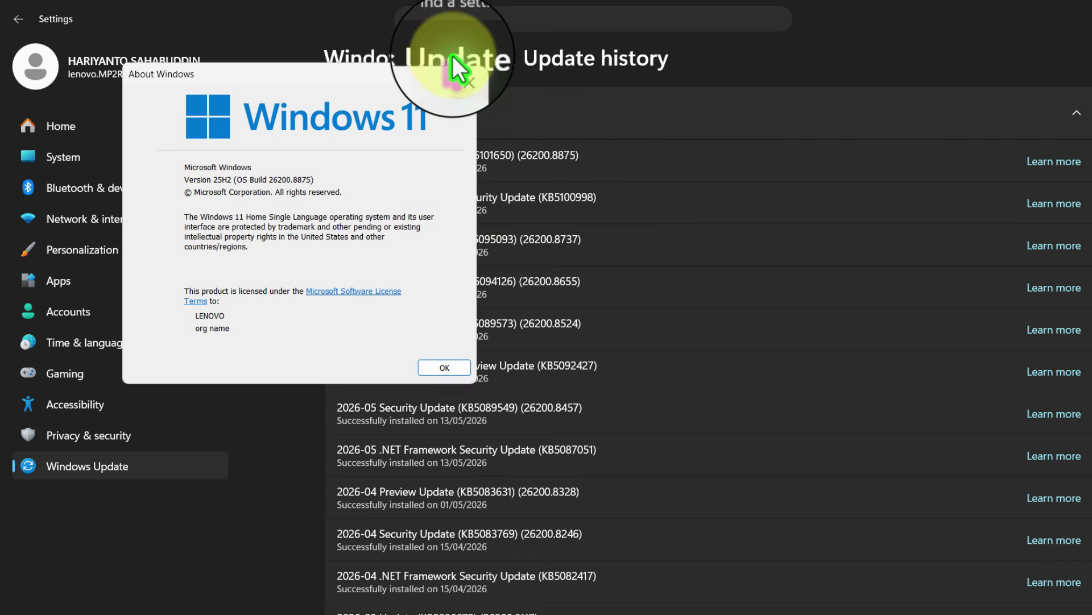
left_click(463, 74)
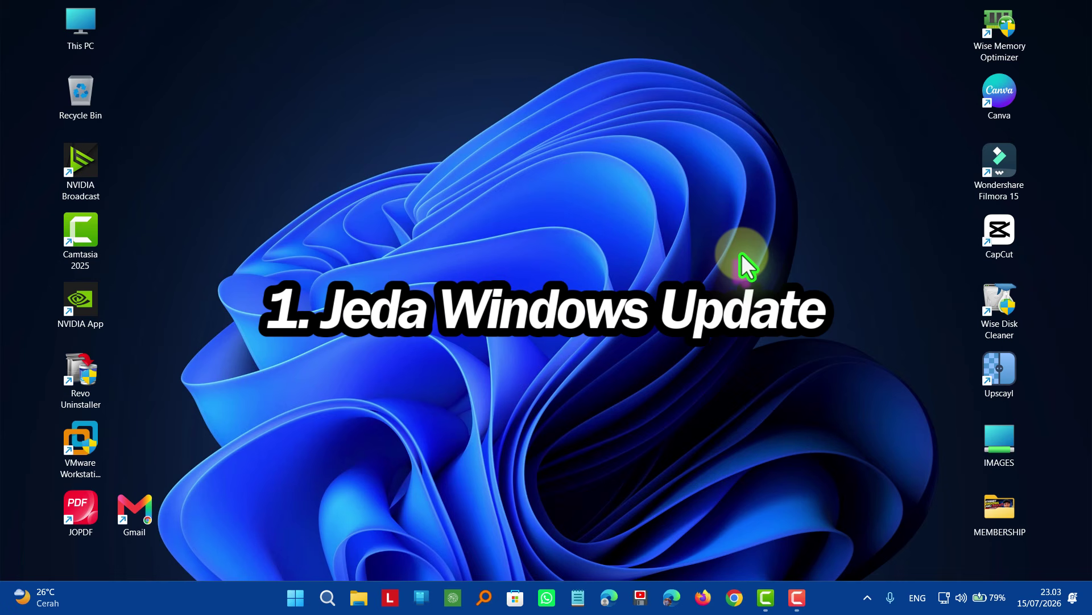
Pause Windows updates until 19 August 2026 and recheck the chosen date in the calendar
key("super+i")
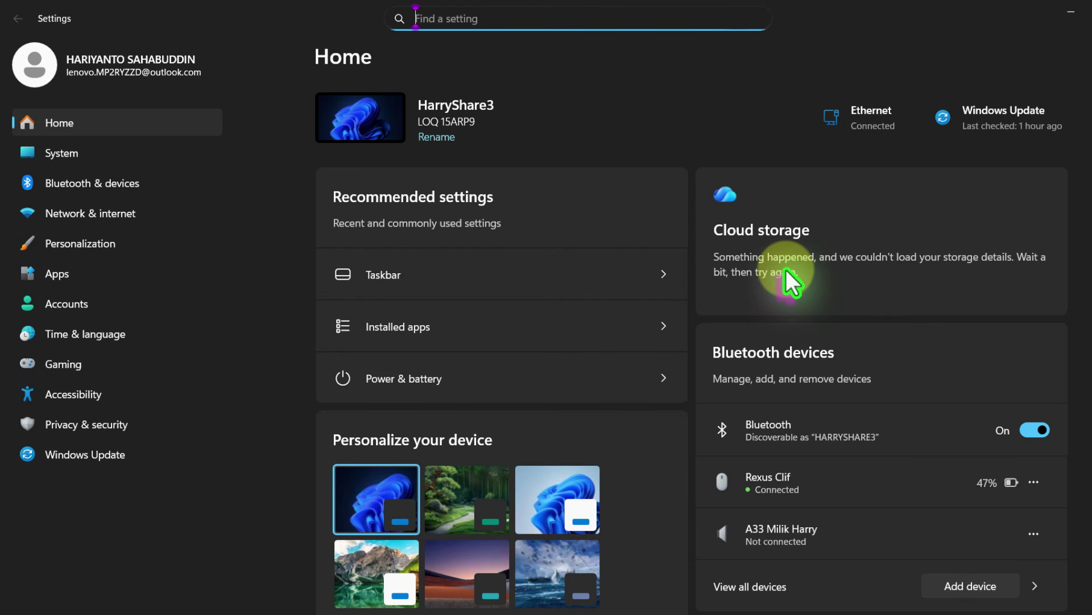
left_click(107, 458)
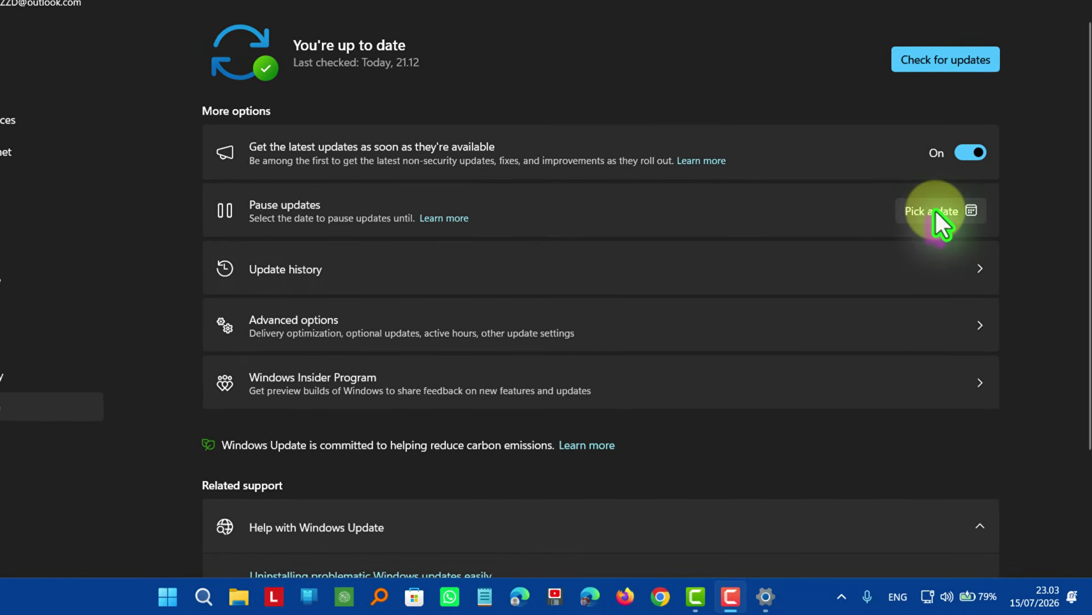
left_click(935, 210)
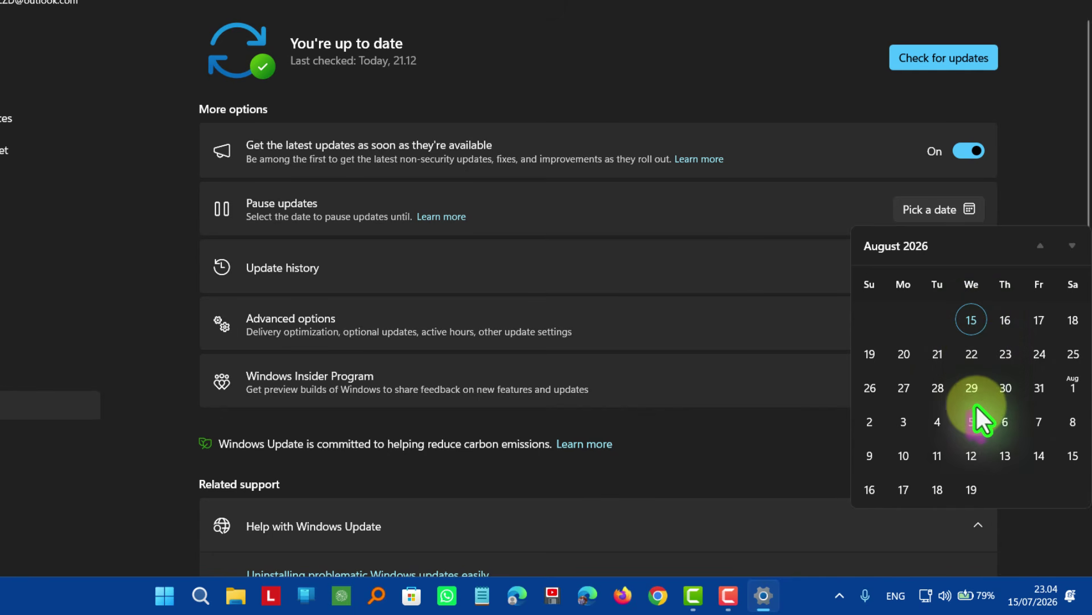
left_click(977, 487)
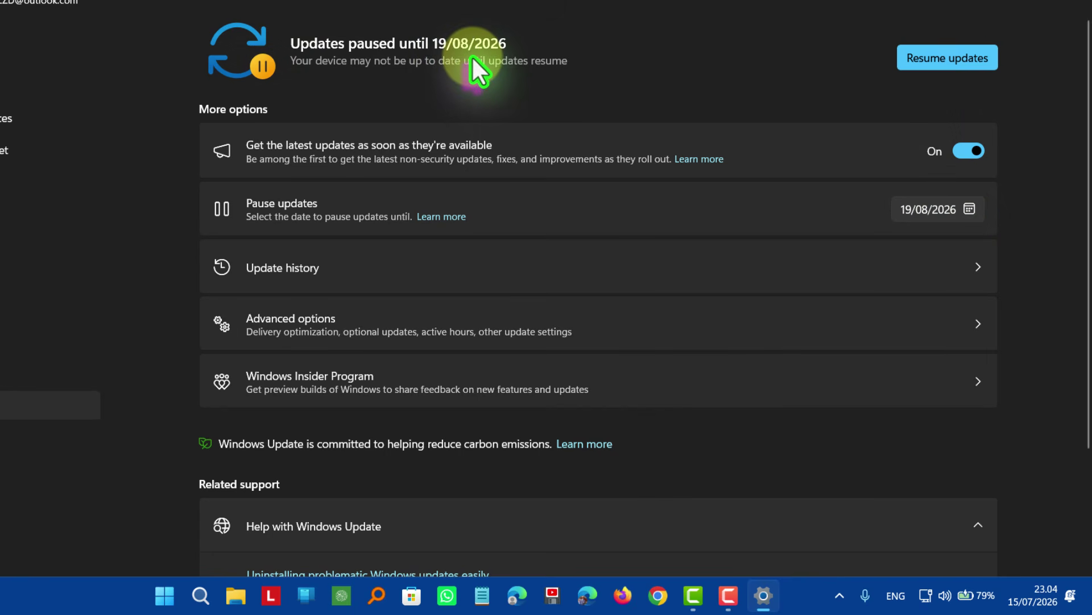
left_click(919, 210)
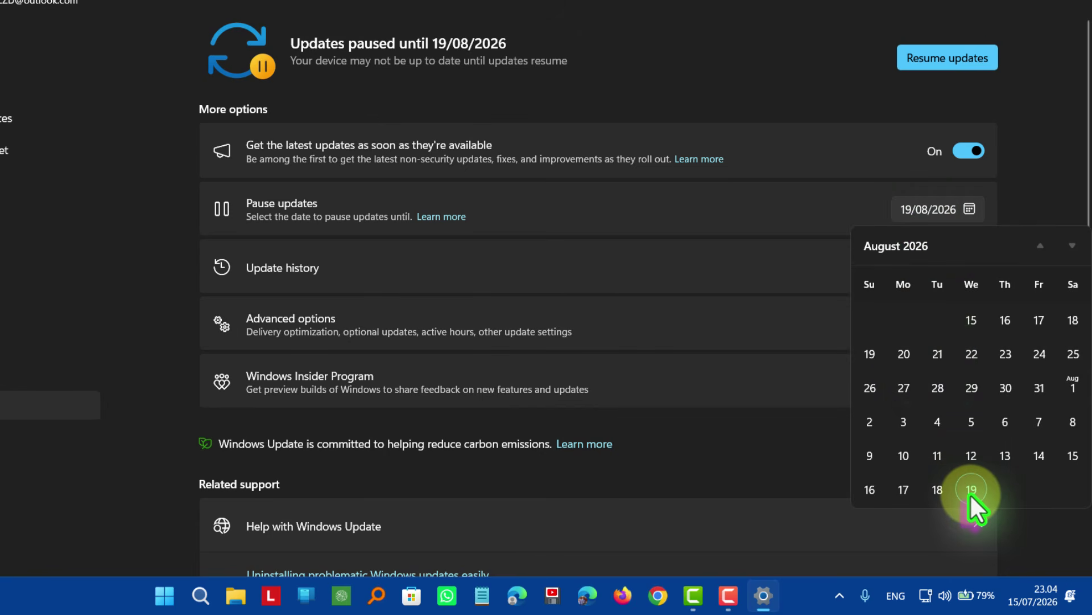
left_click(1046, 118)
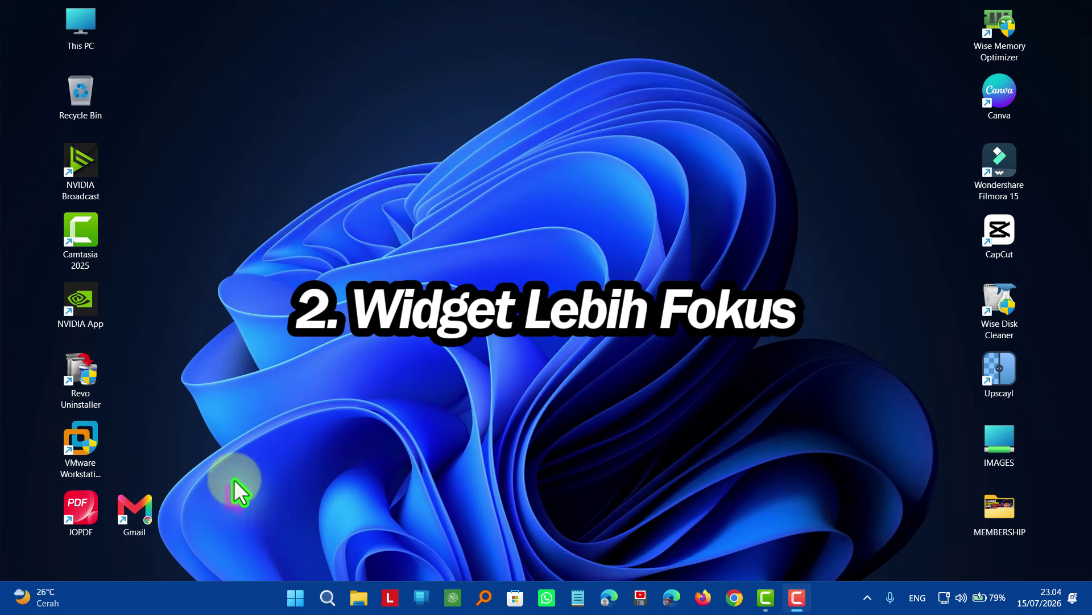
mouse_move(45, 607)
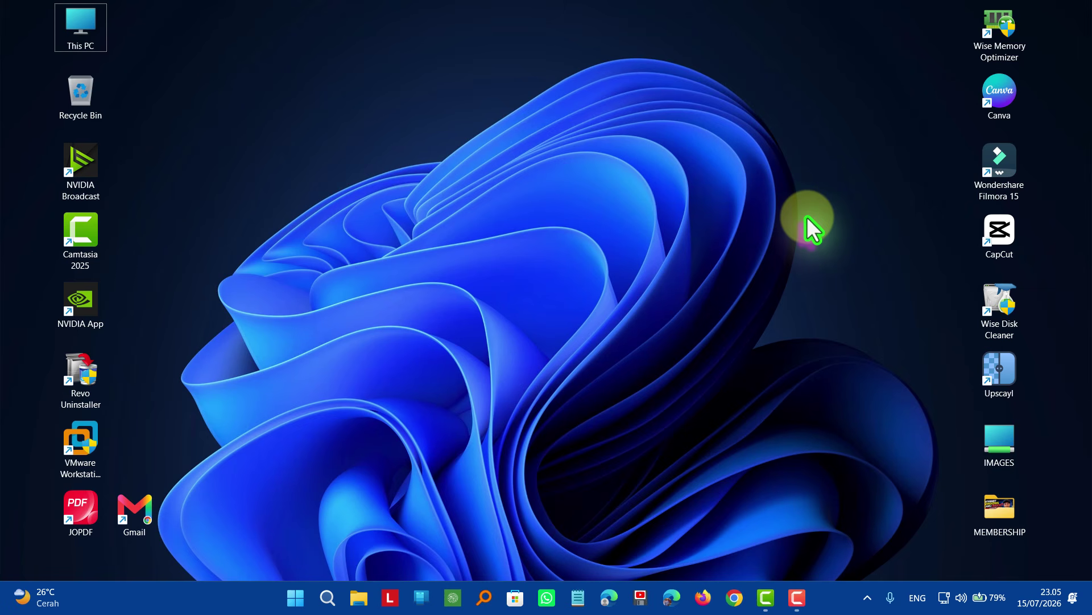
Turn on the accessibility screen tint, try the rose tint color, and set the tint color to gray
key("super+i")
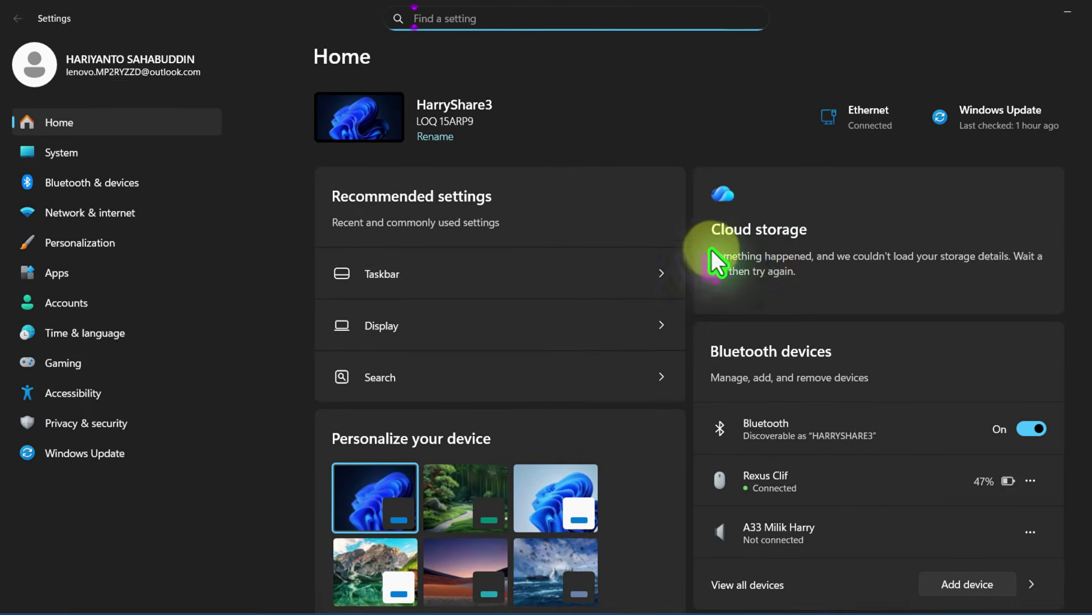
left_click(74, 393)
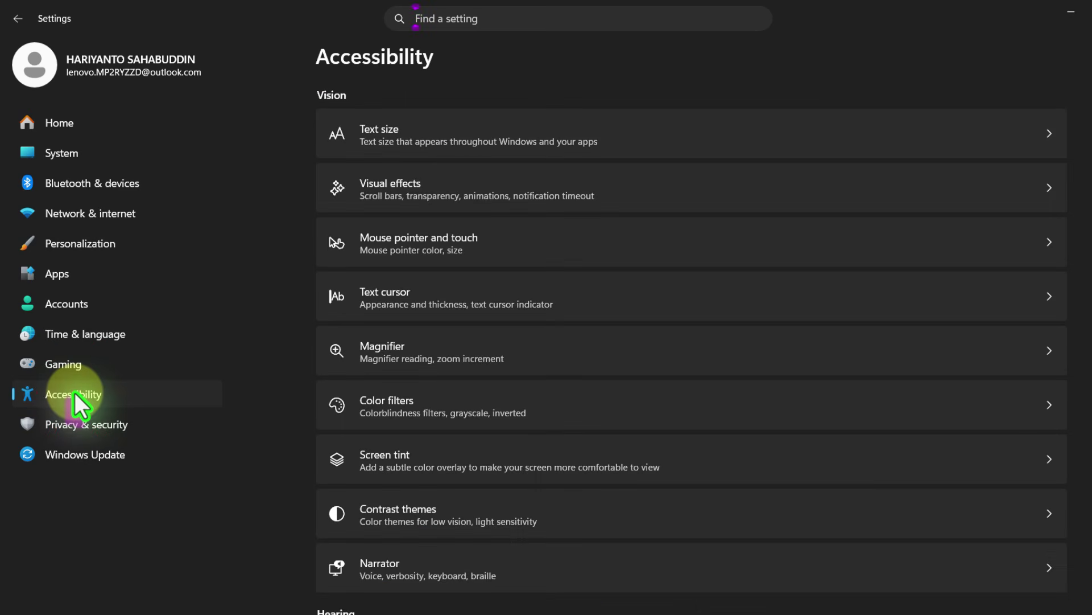
left_click(412, 453)
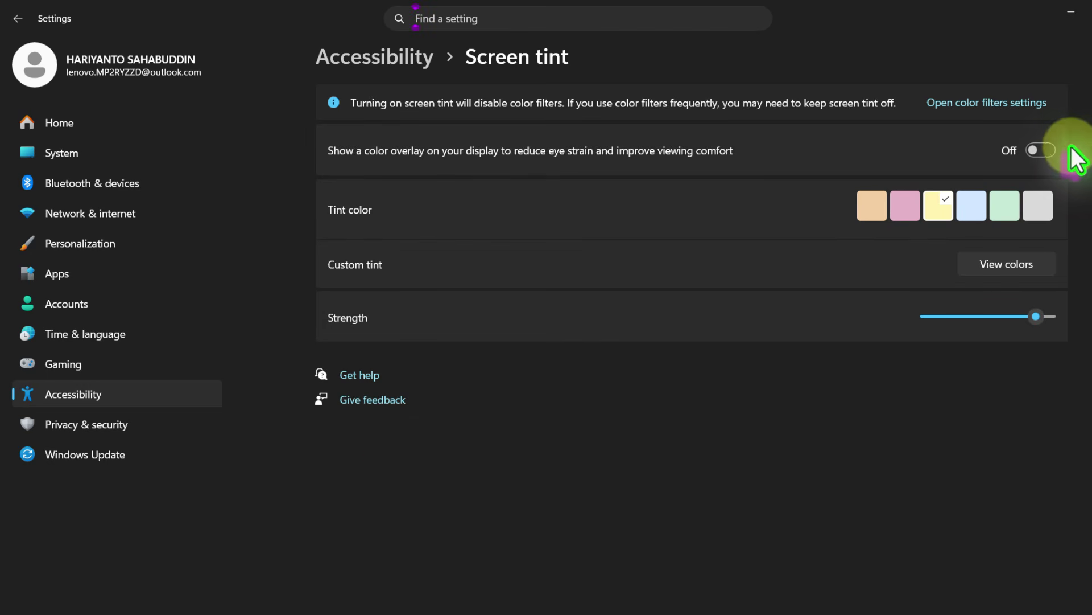
left_click(1045, 149)
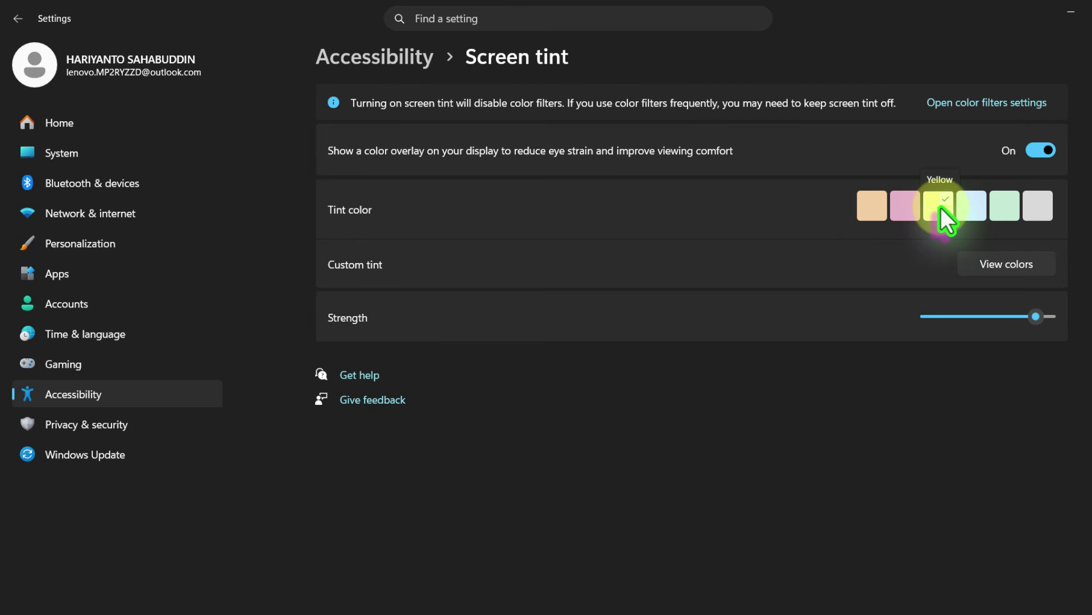
left_click(909, 215)
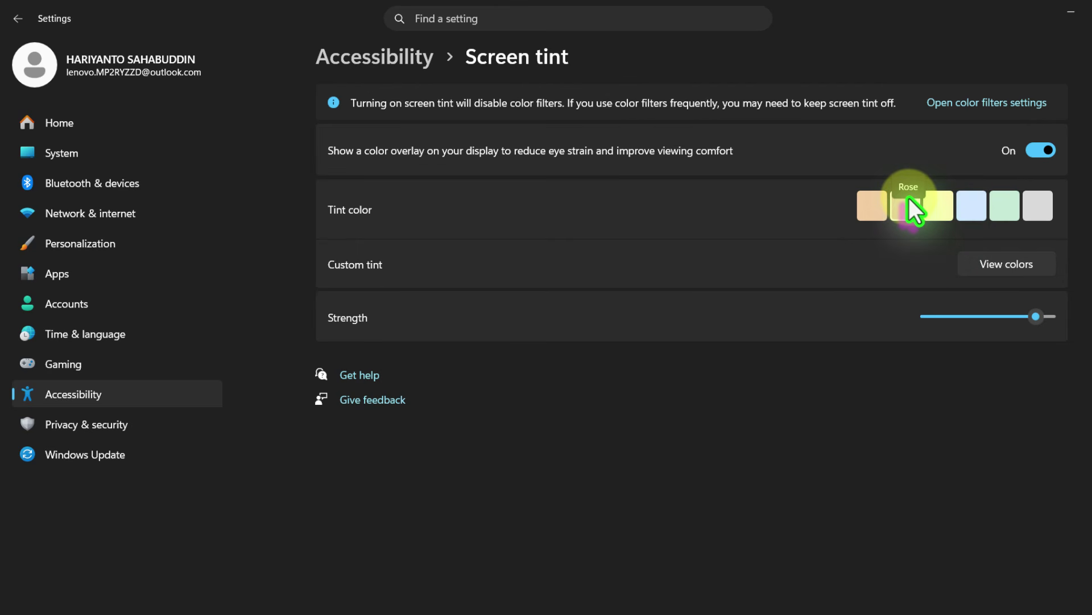
left_click(1037, 206)
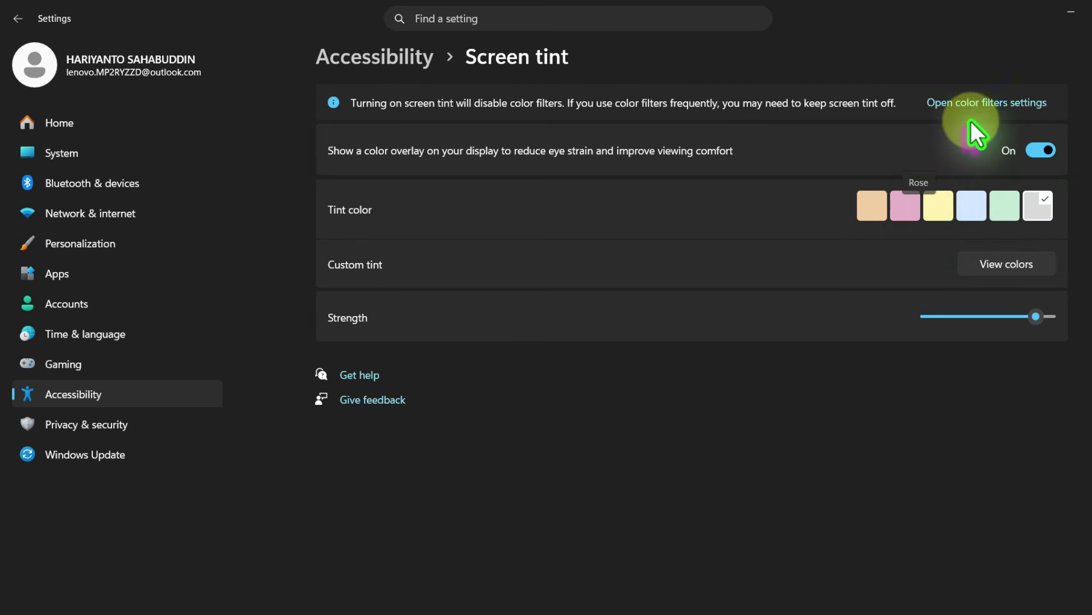
Turn on Magnifier in the Accessibility settings
left_click(126, 123)
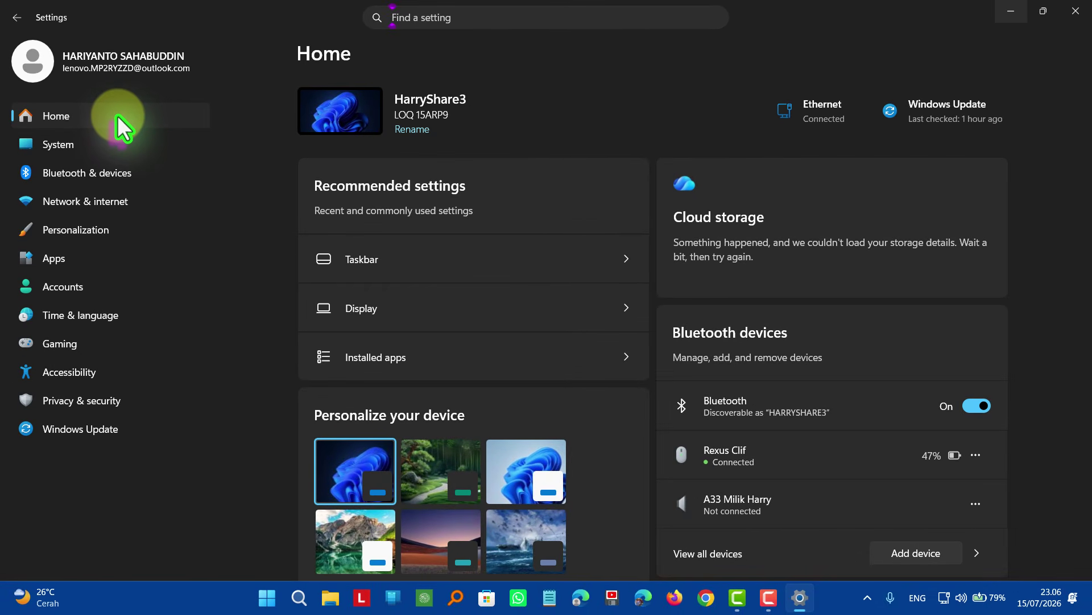
left_click(99, 381)
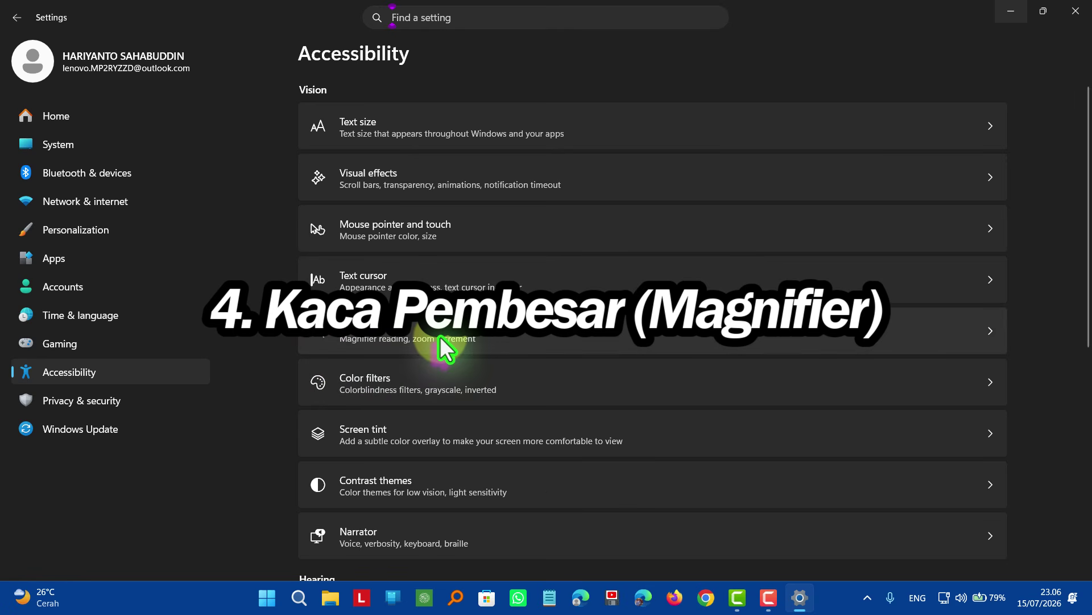
left_click(440, 336)
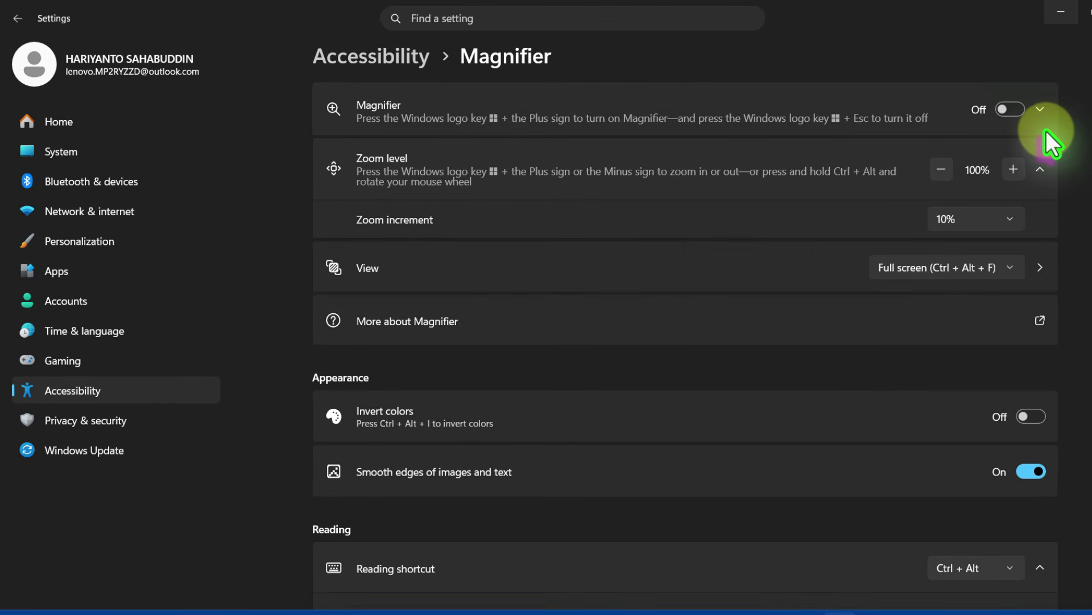
left_click(1010, 112)
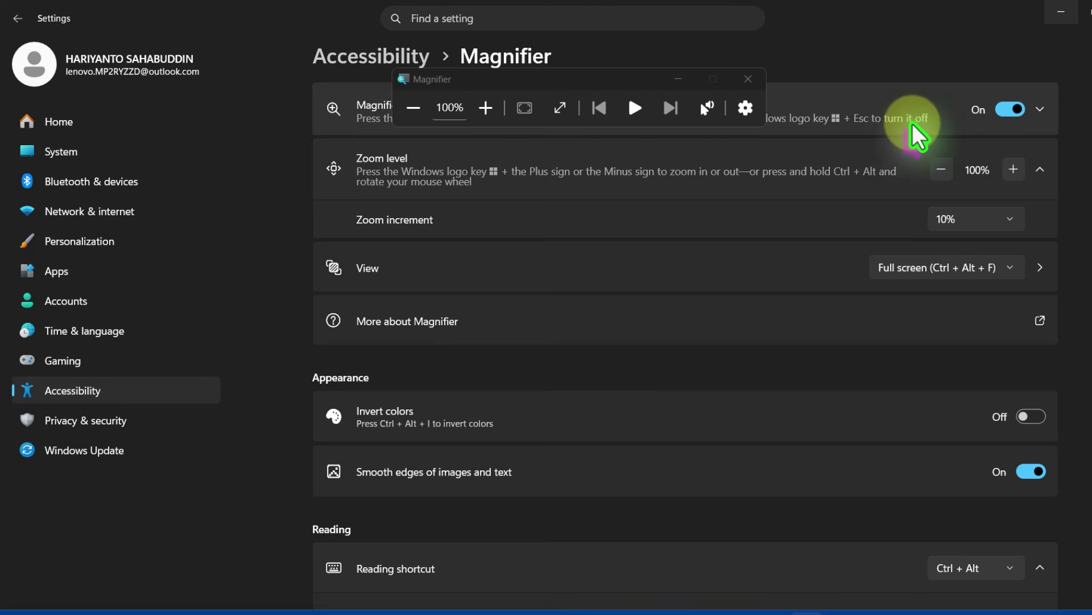
Set the Magnifier zoom level to 130%
left_click(453, 118)
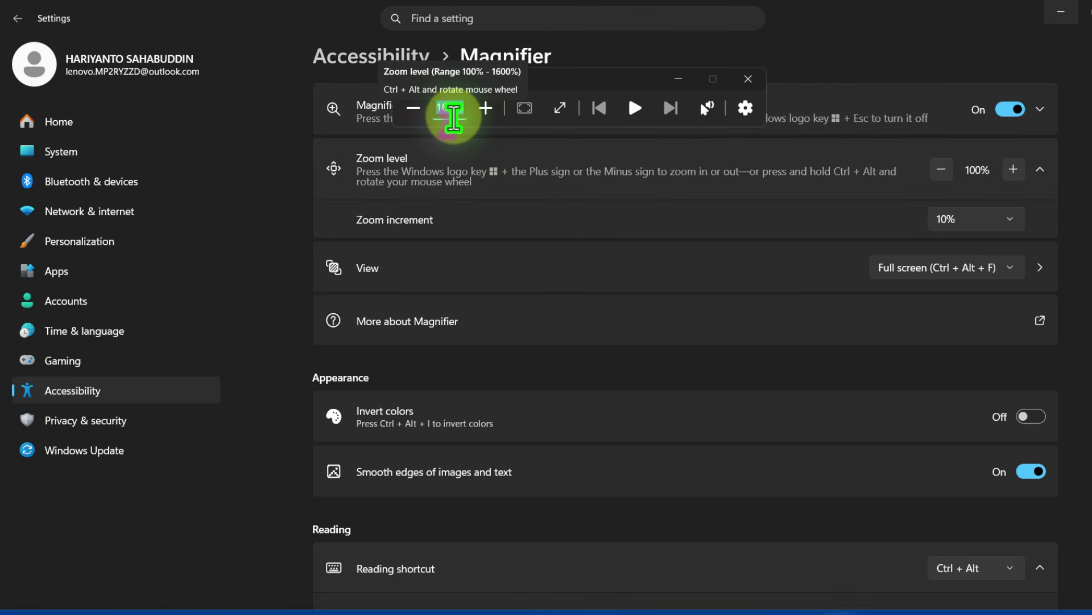
type("130")
key("Return")
left_click(420, 109)
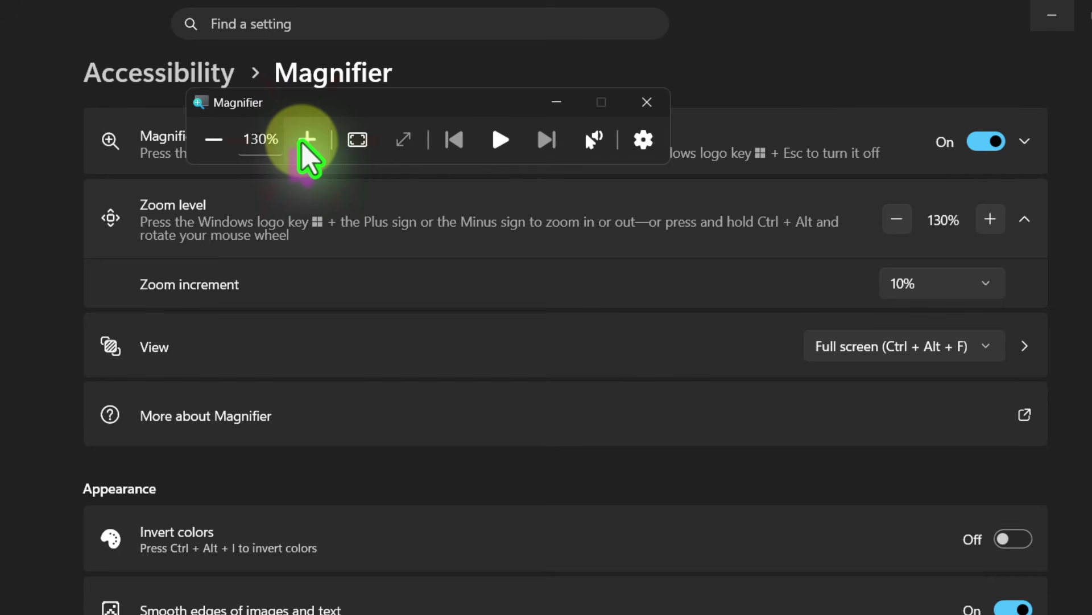
Set the Magnifier zoom increment to 25%
left_click(842, 283)
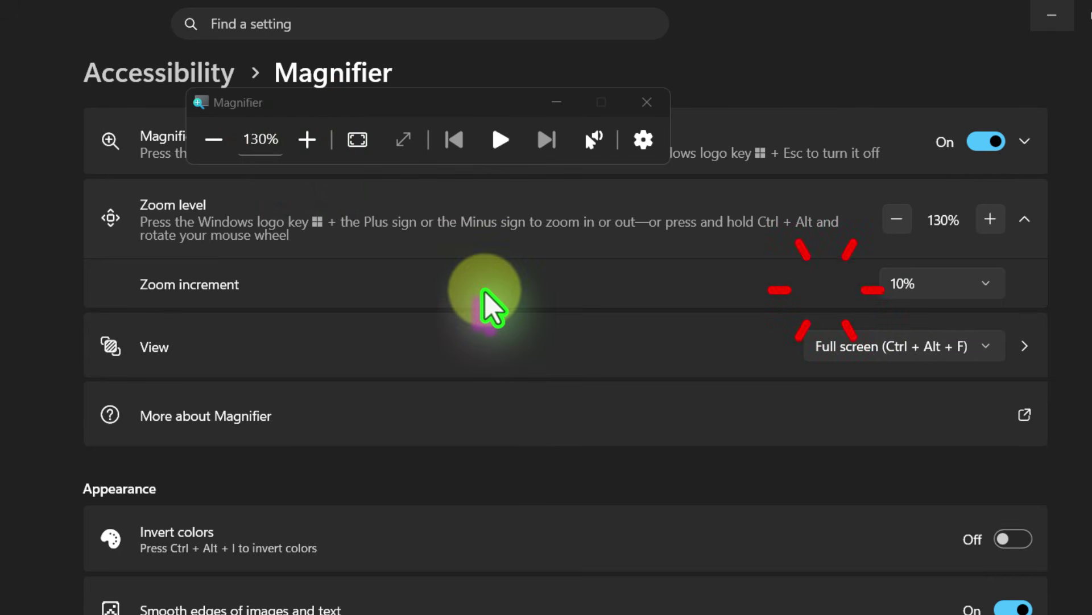
left_click(904, 287)
left_click(906, 322)
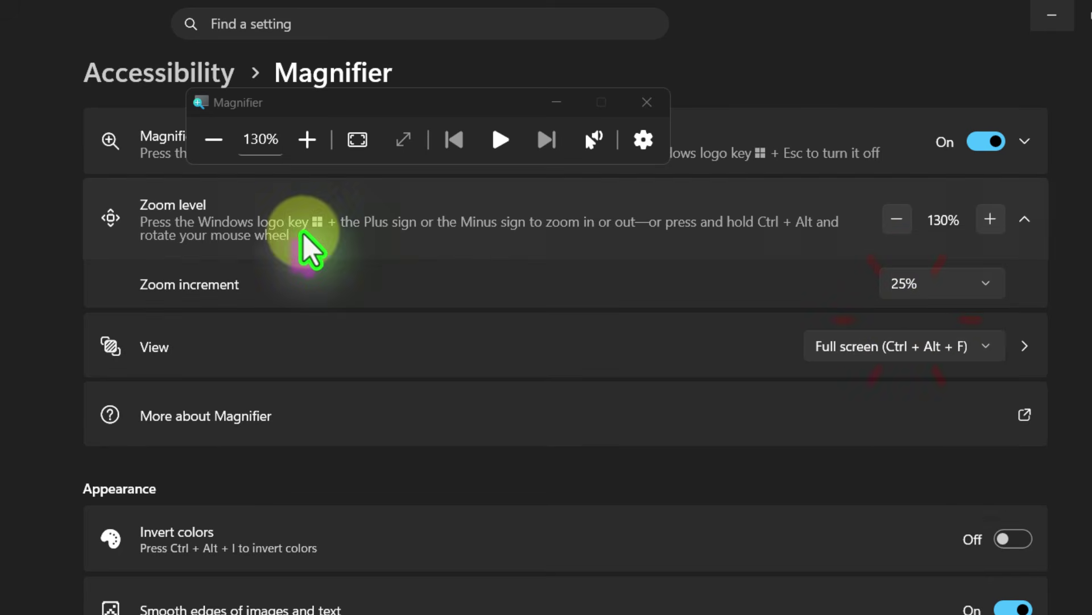
Step the Magnifier zoom level down to 105%, back up to 130%, and down to 100%
left_click(217, 142)
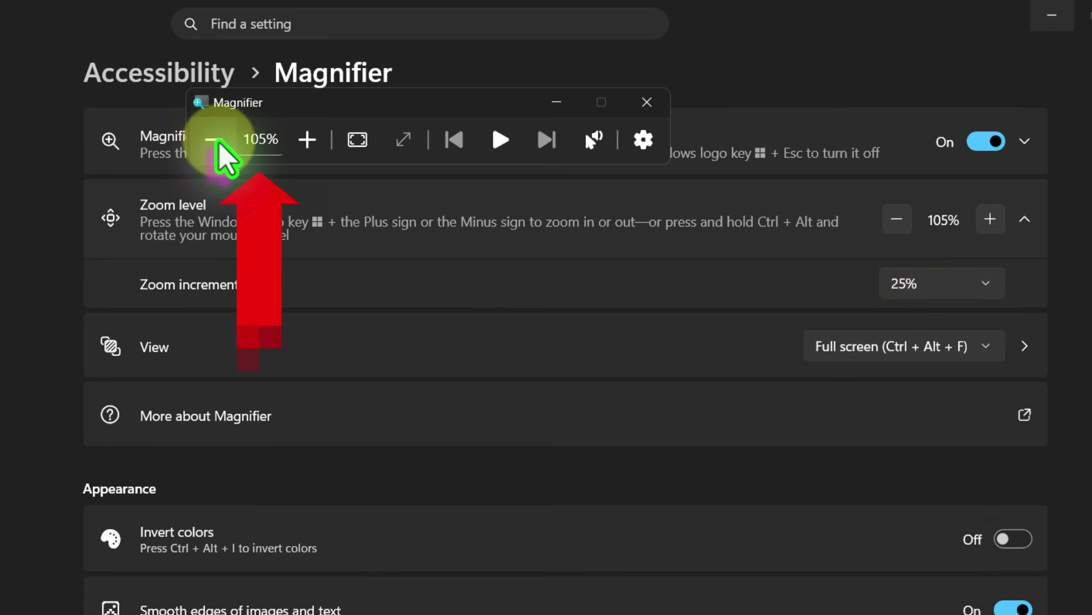
left_click(311, 140)
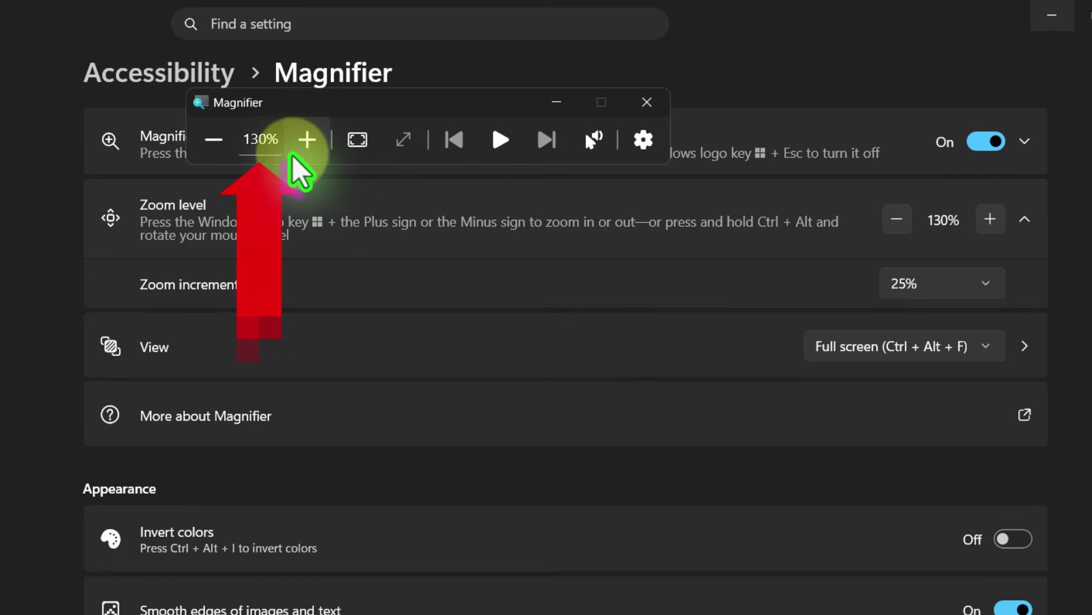
left_click(231, 151)
left_click(230, 151)
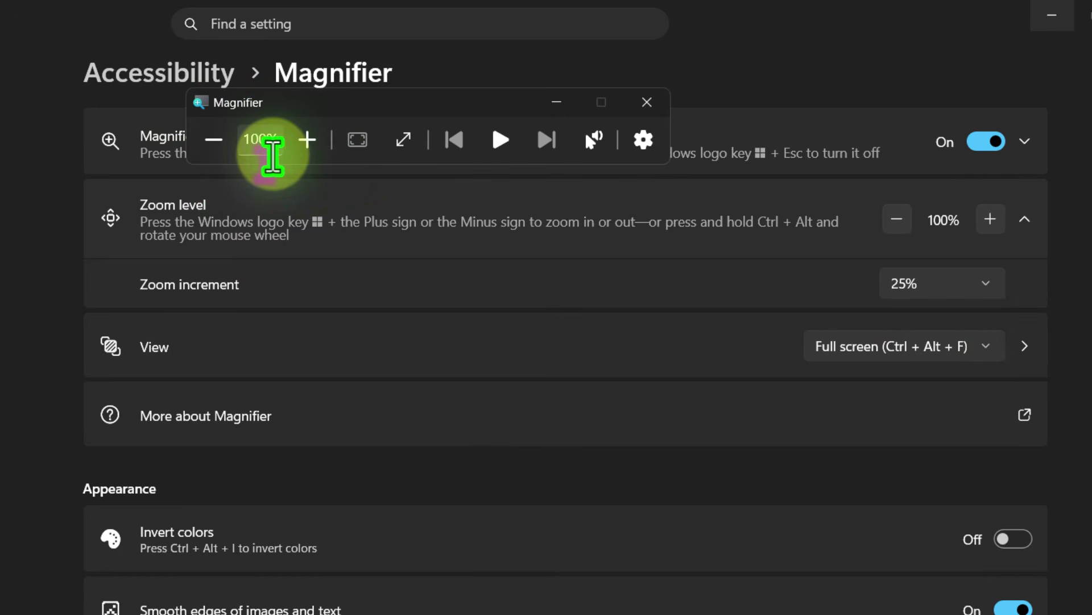
Raise the Magnifier zoom level to 150% and turn Magnifier off
left_click(308, 140)
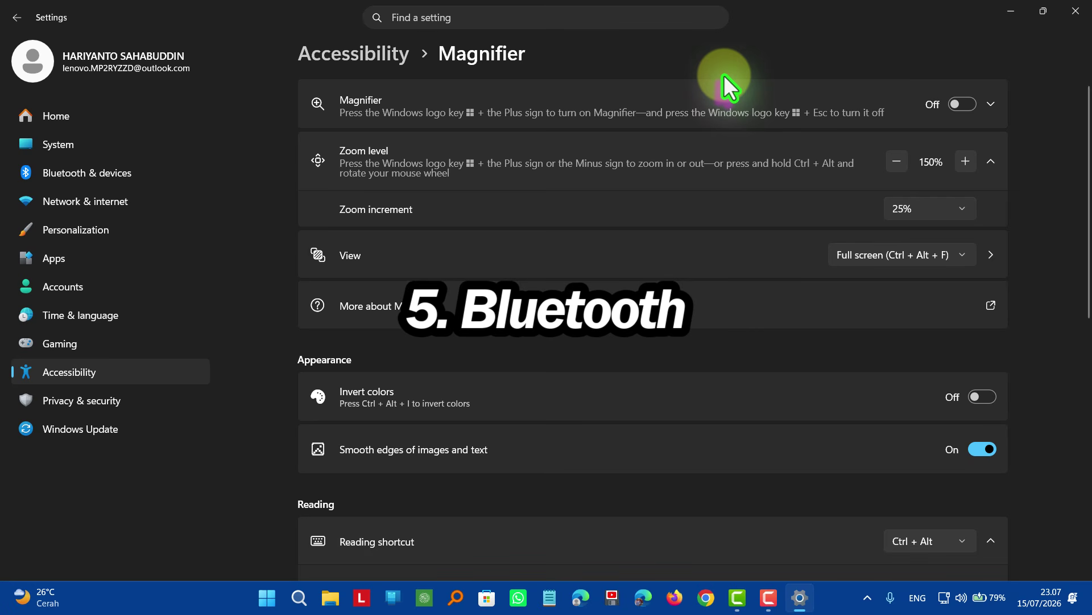
Examine the paired devices on the Bluetooth & devices page and close Settings
left_click(86, 170)
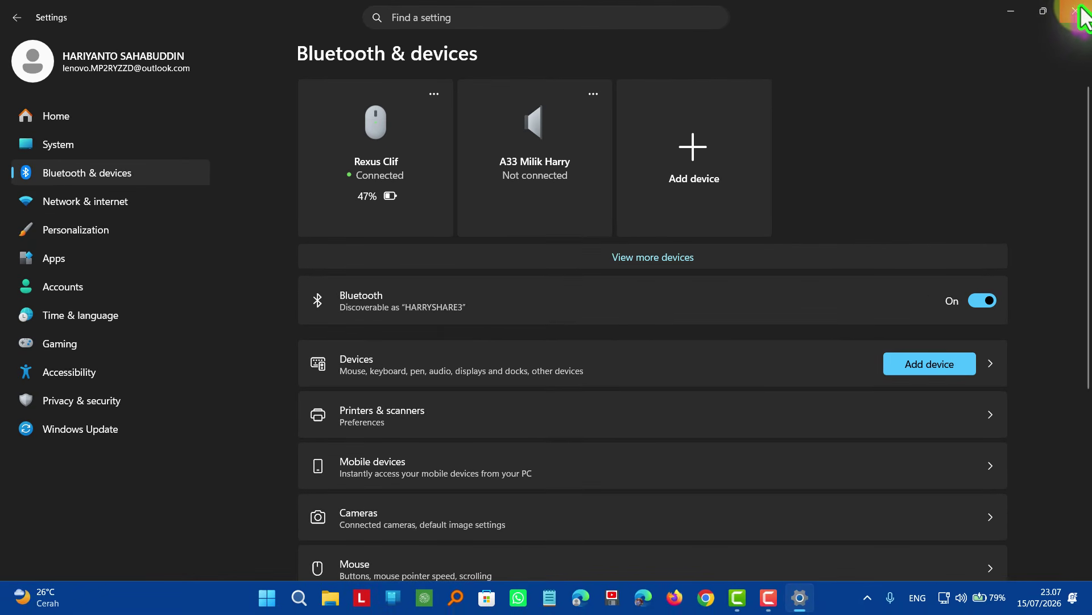
left_click(1077, 10)
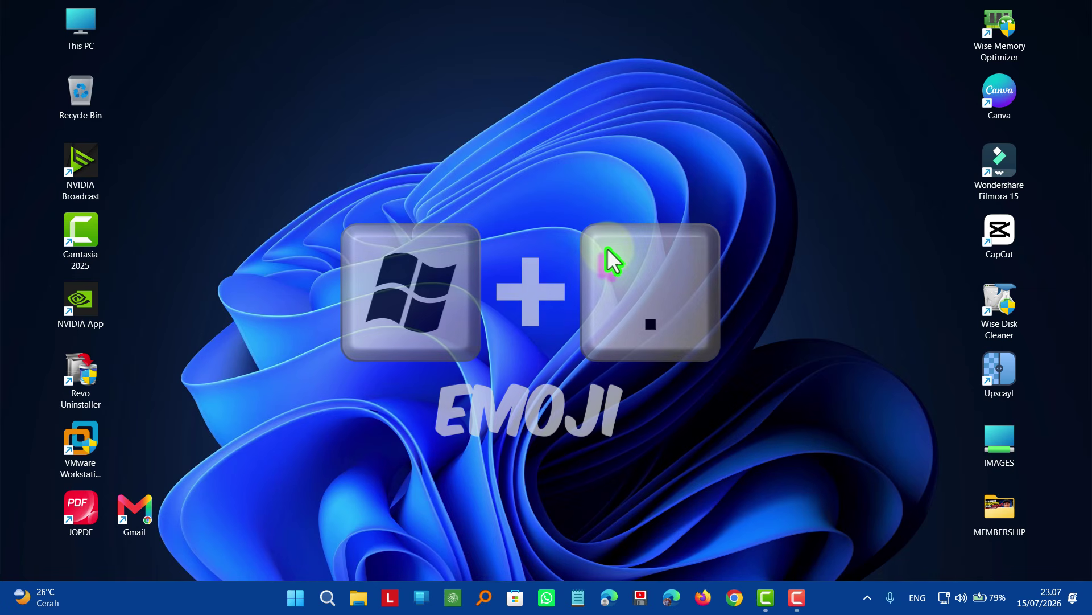
Bring up the emoji picker on the desktop and browse its trending GIPHY GIFs
key("super+period")
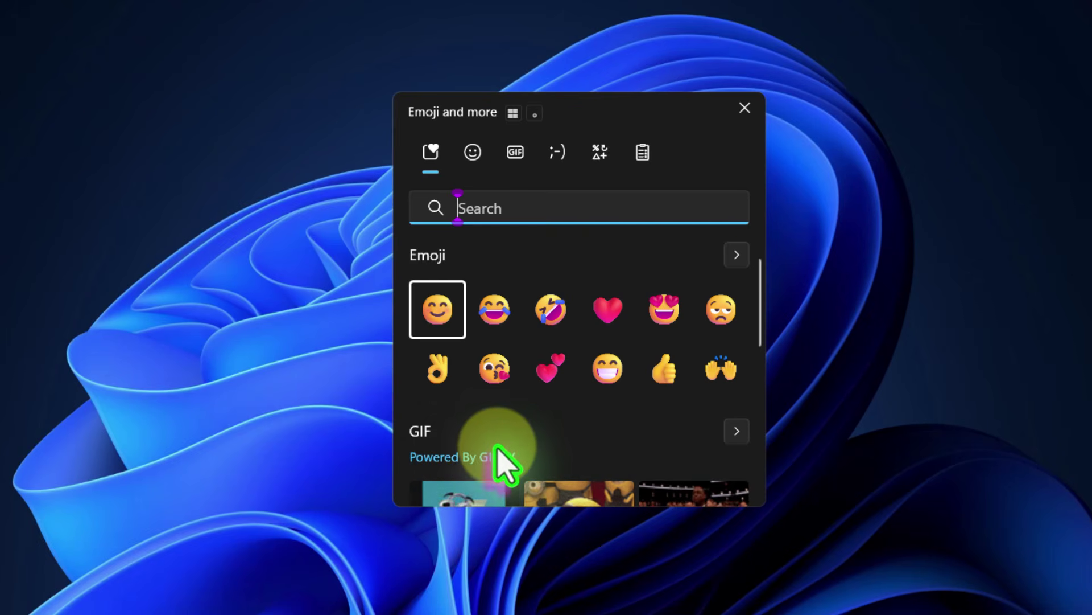
left_click(736, 431)
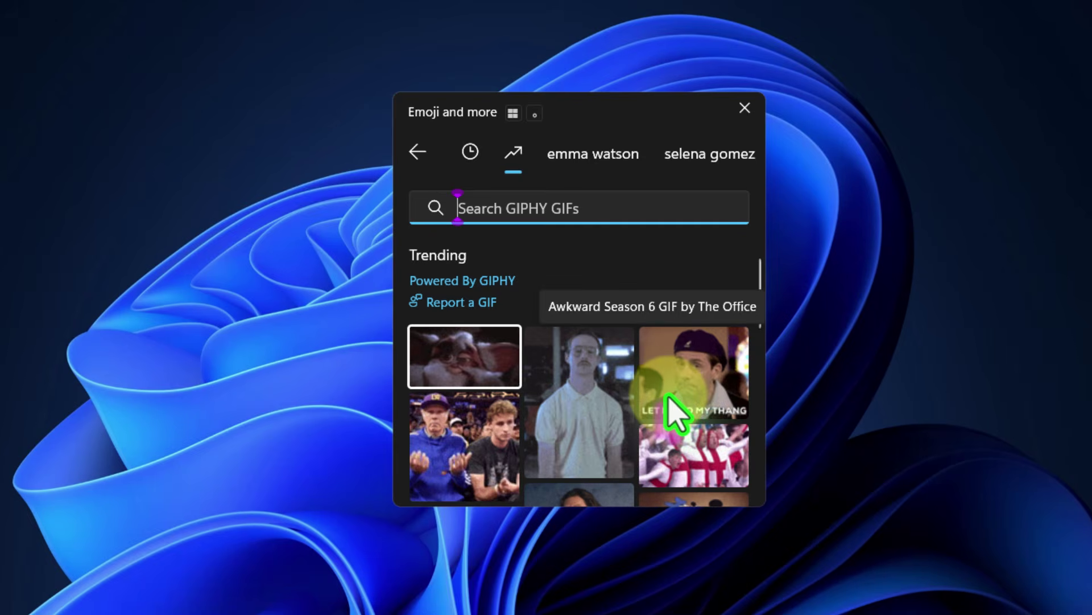
scroll(672, 404, "down", 2)
left_click(591, 327)
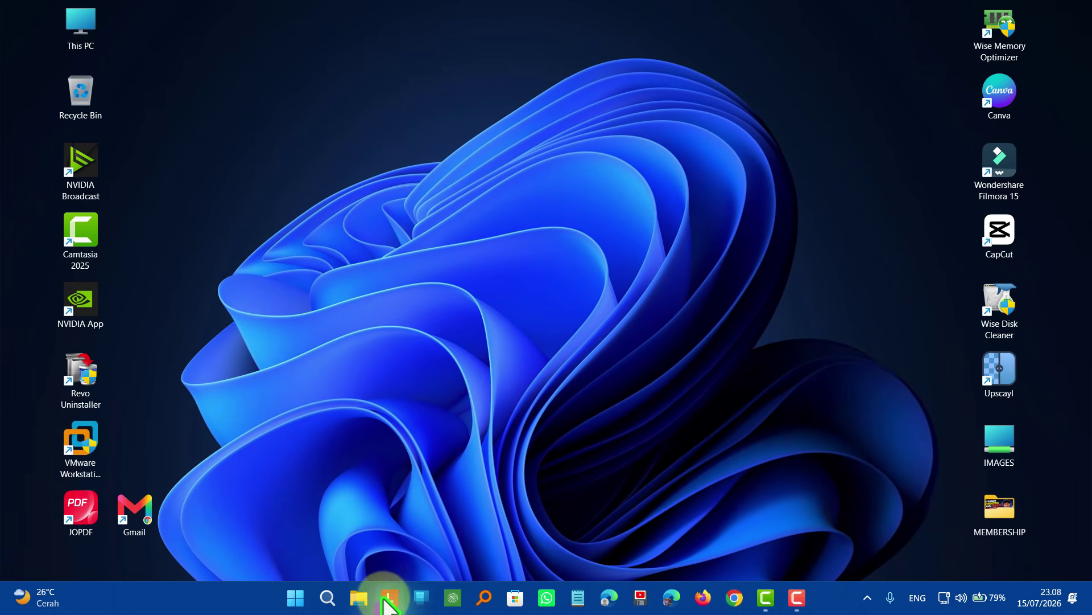
Open a new empty tab in Notepad and try to insert a GIF from the emoji picker
left_click(578, 597)
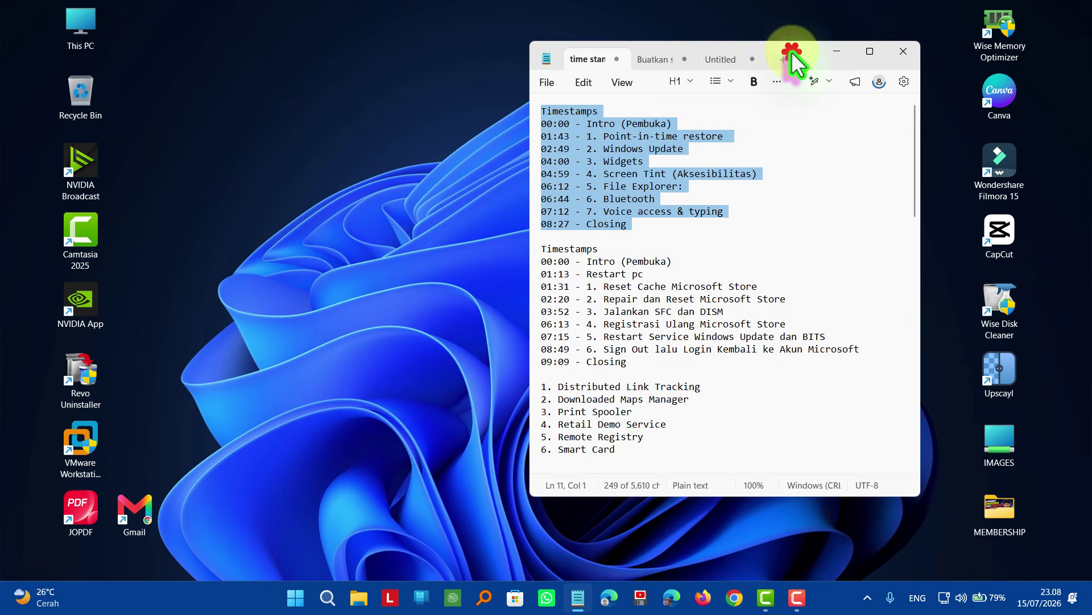
left_click(784, 59)
key("super+period")
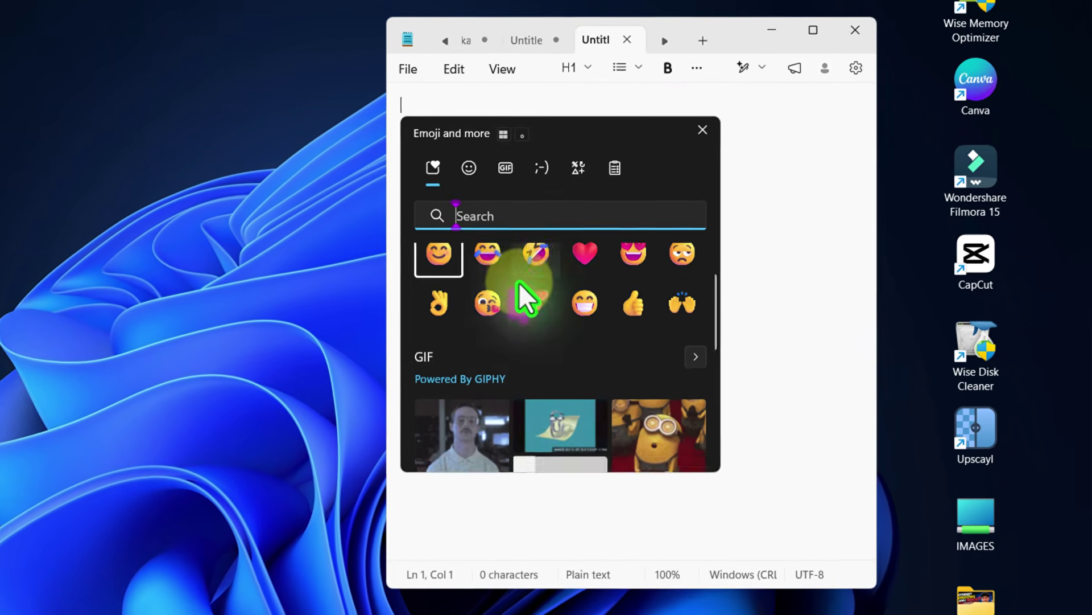
scroll(637, 262, "down", 3)
left_click(459, 367)
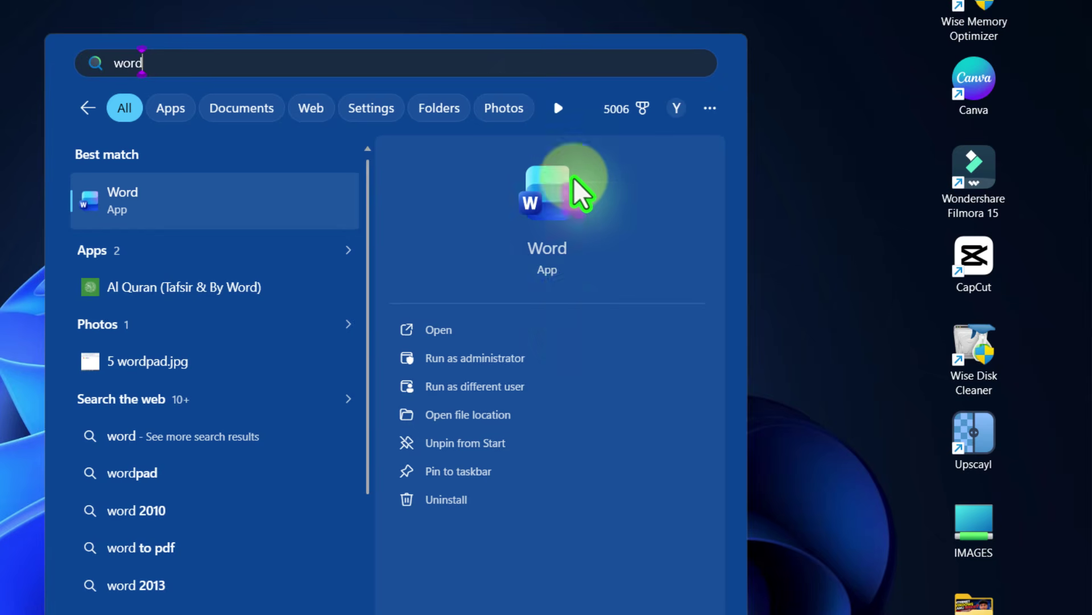
Launch Word from the Windows search for "word" and create a blank document
left_click(504, 107)
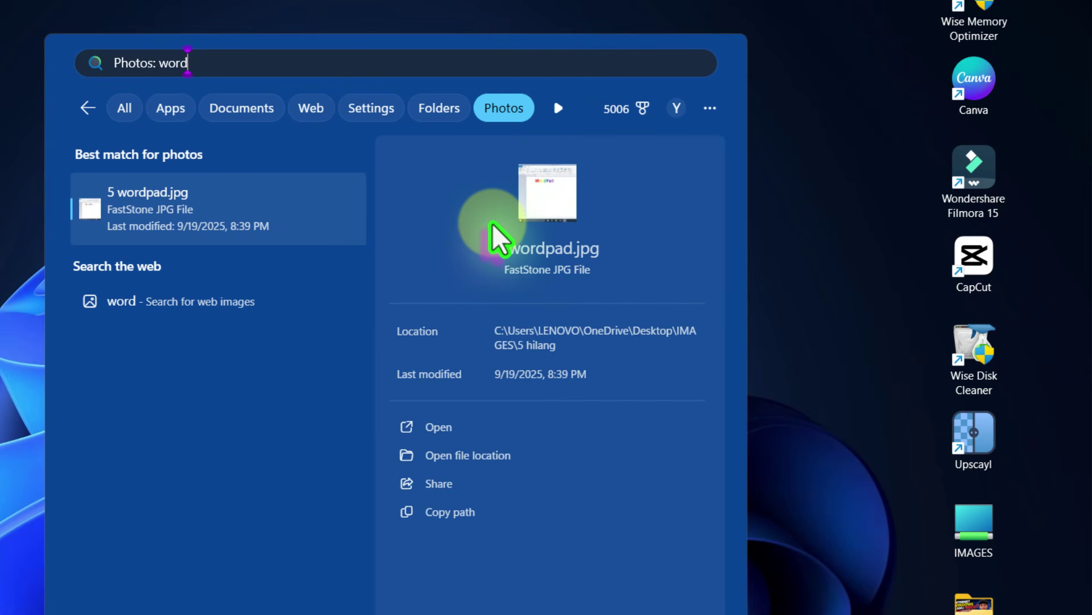
key("BackSpace")
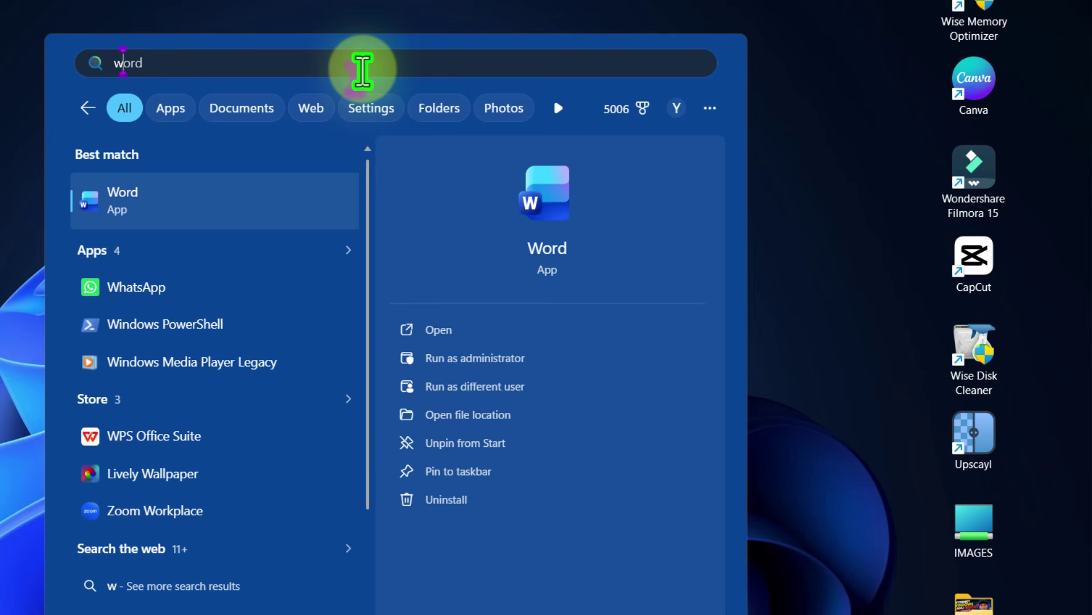
key("Escape")
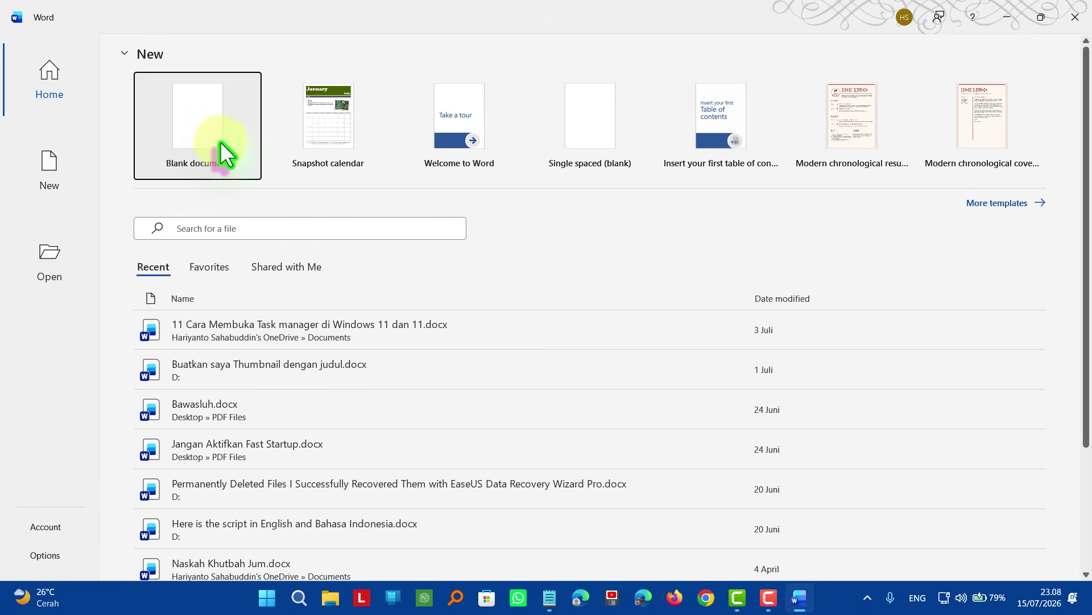
left_click(222, 139)
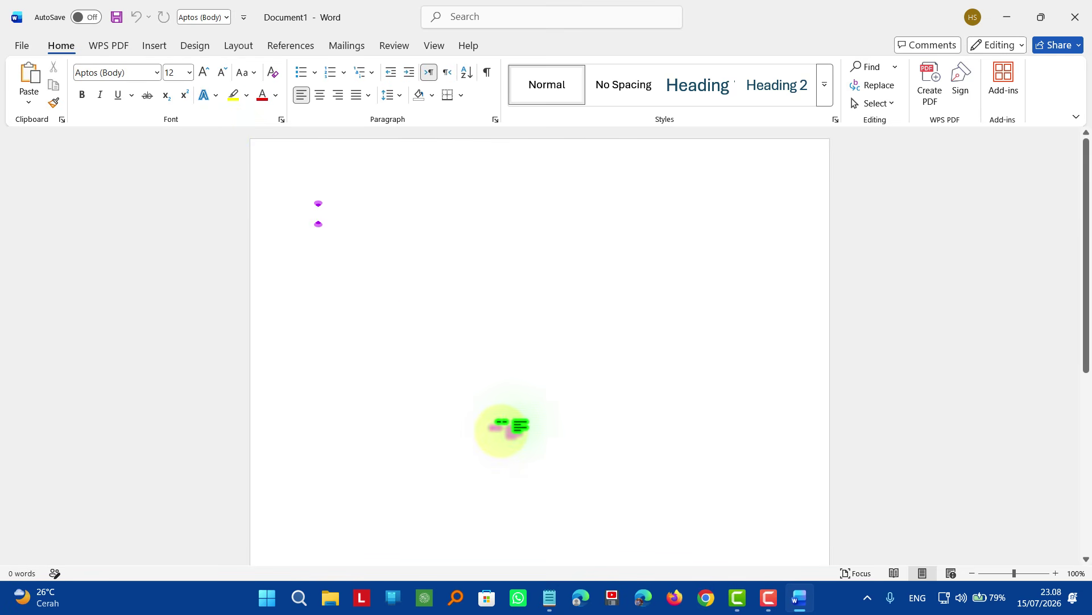
Insert the GIF of the man in the white shirt from the emoji picker into the blank document
key("super+period")
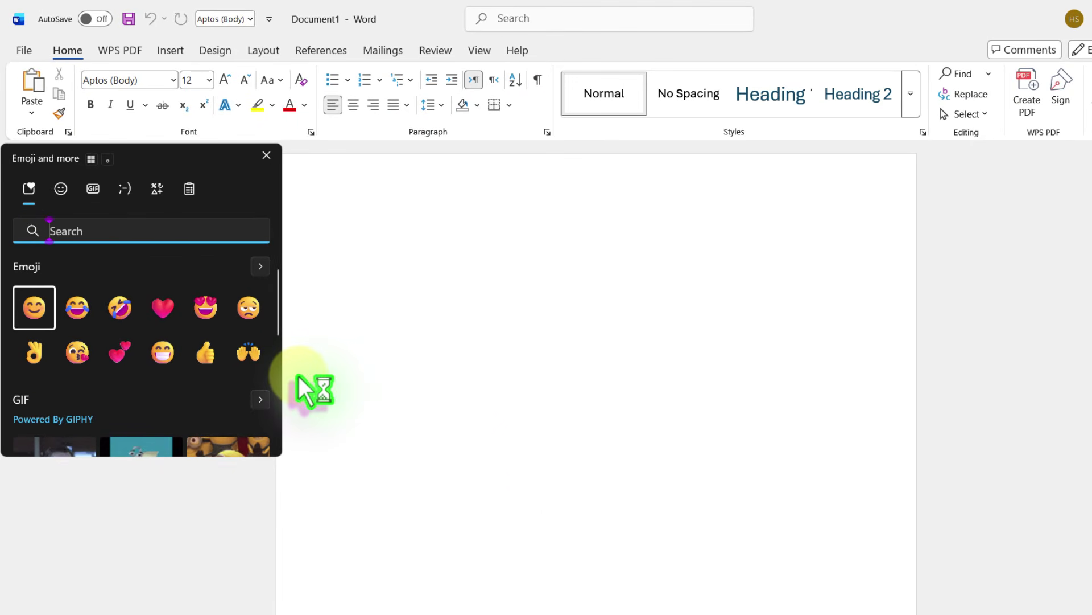
scroll(199, 387, "down", 3)
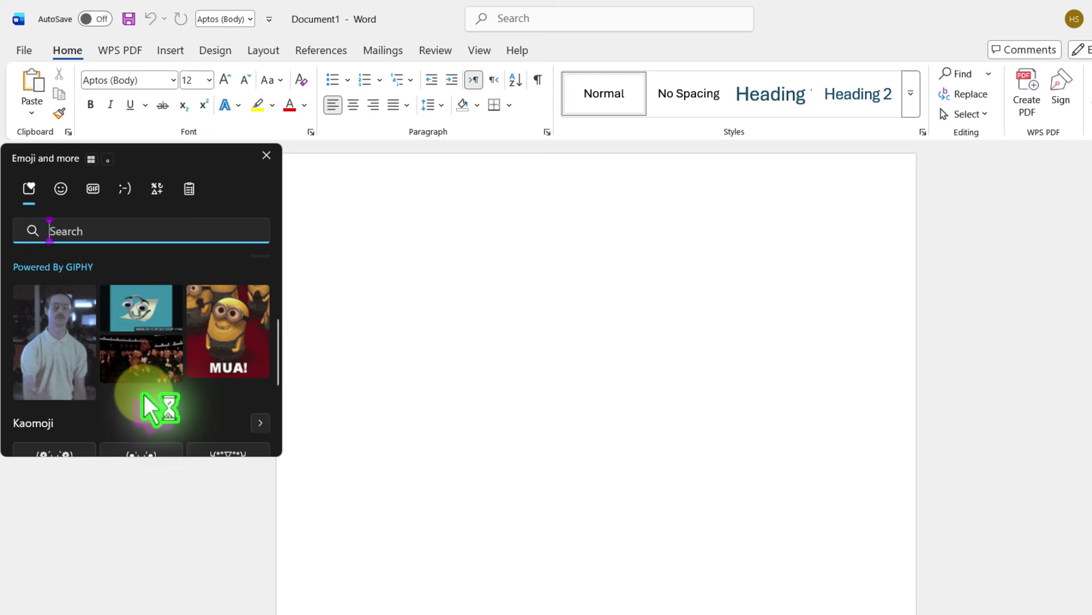
left_click(50, 349)
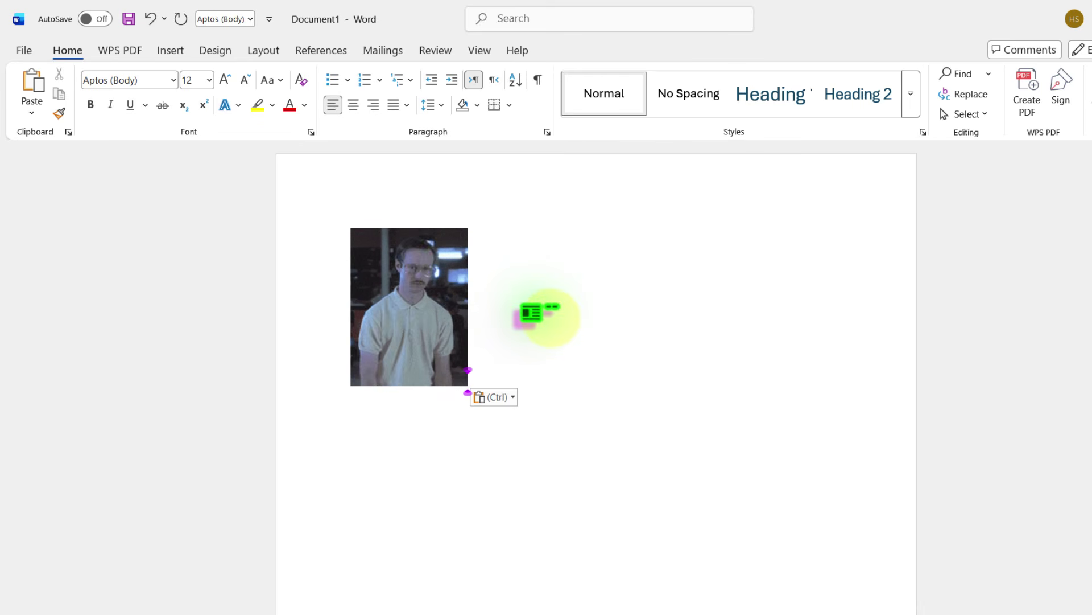
Insert the MUA! minion GIF from the emoji picker on a new line below the first GIF
key("Return")
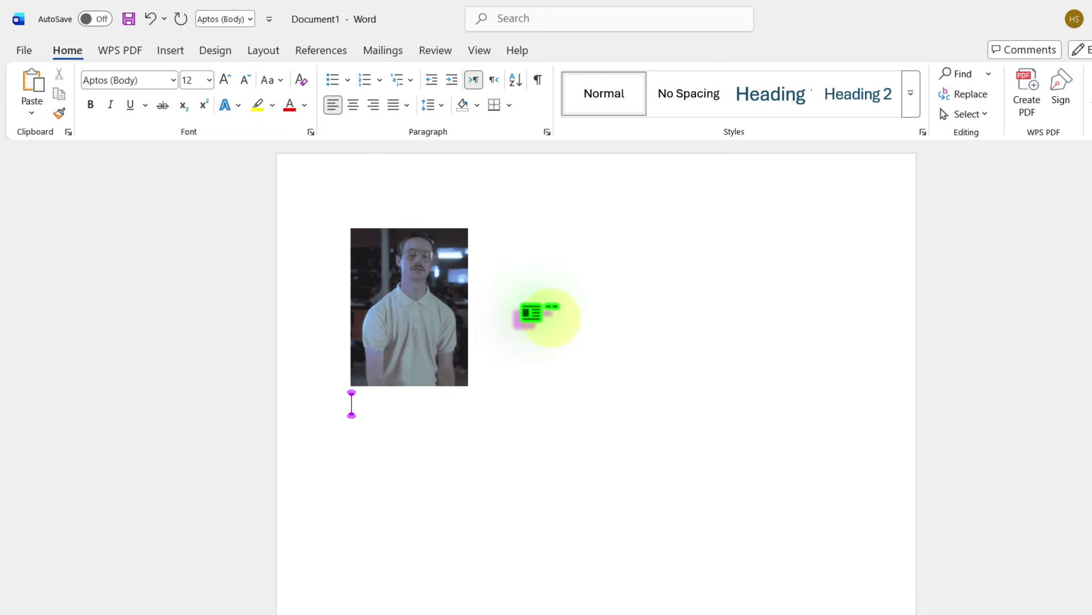
key("super+period")
scroll(603, 268, "down", 3)
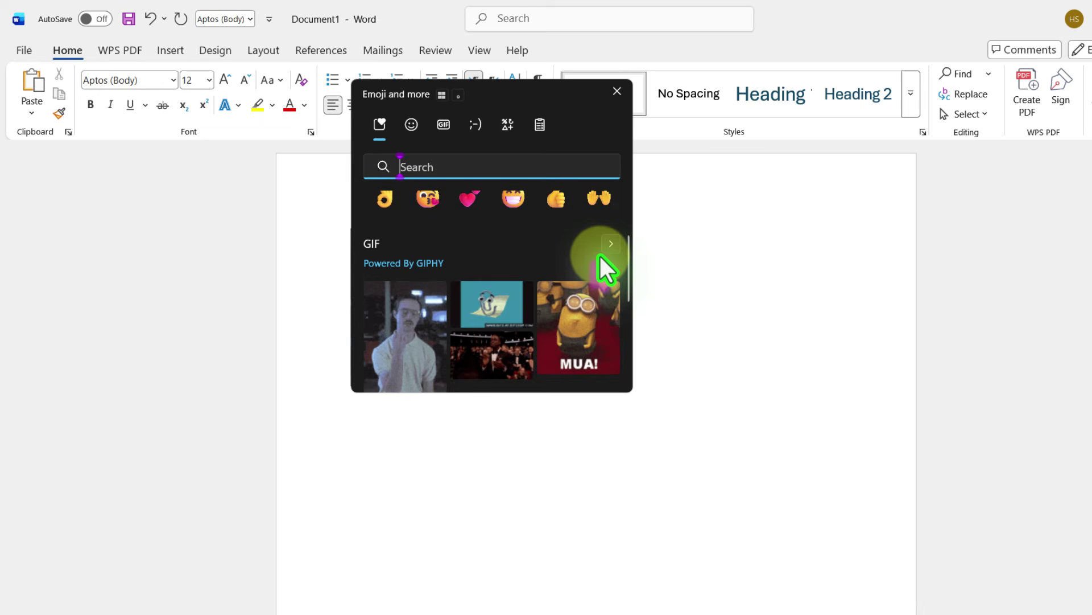
left_click(597, 293)
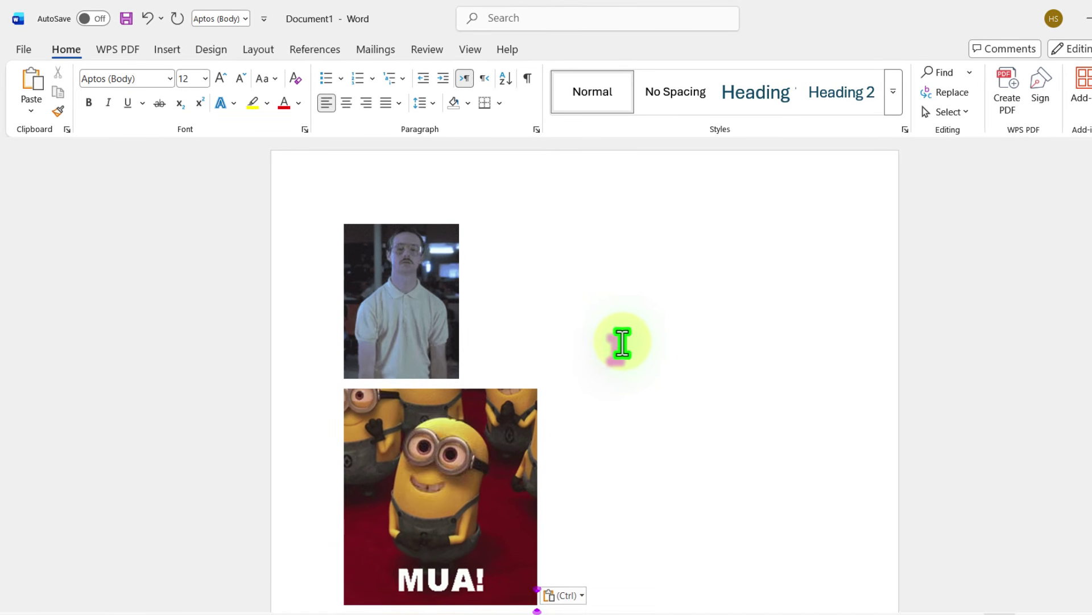
scroll(622, 342, "down", 2)
scroll(622, 342, "up", 1)
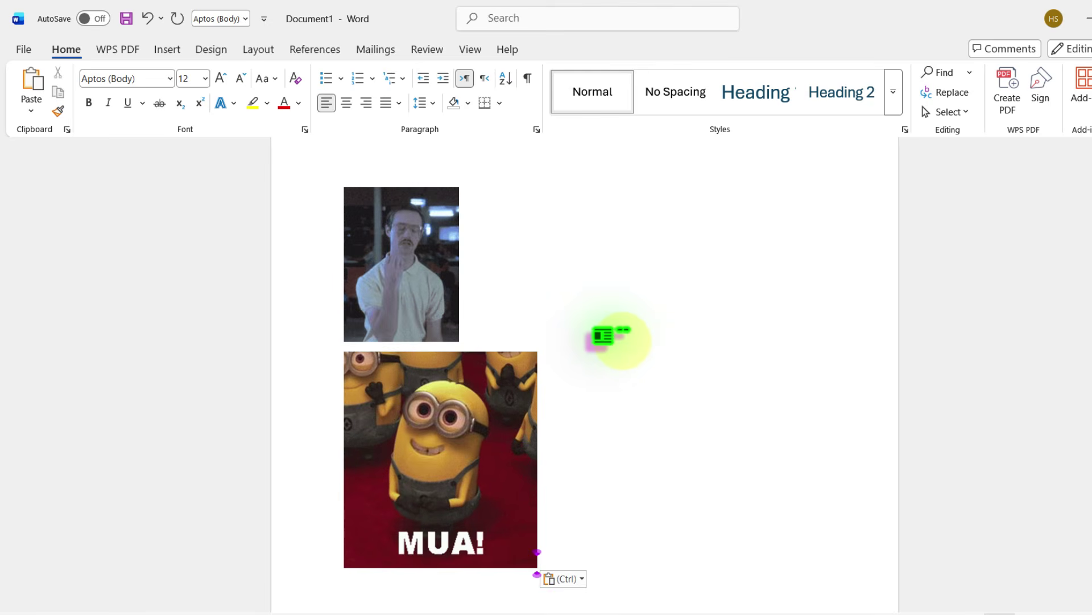
Switch back to the empty Notepad tab and try again to insert a GIF from the emoji picker
left_click(614, 608)
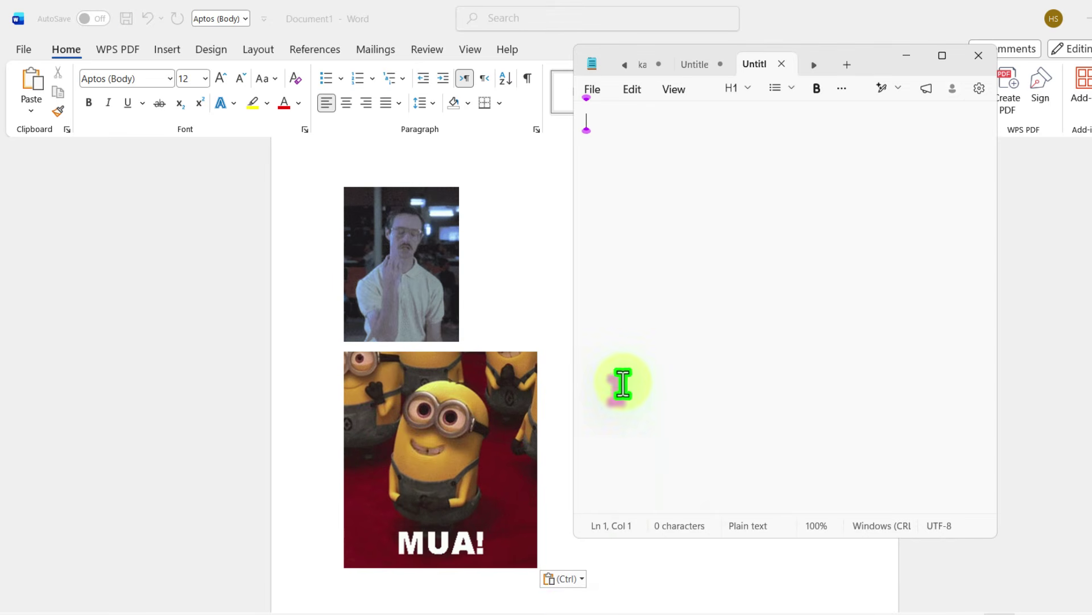
left_click(654, 190)
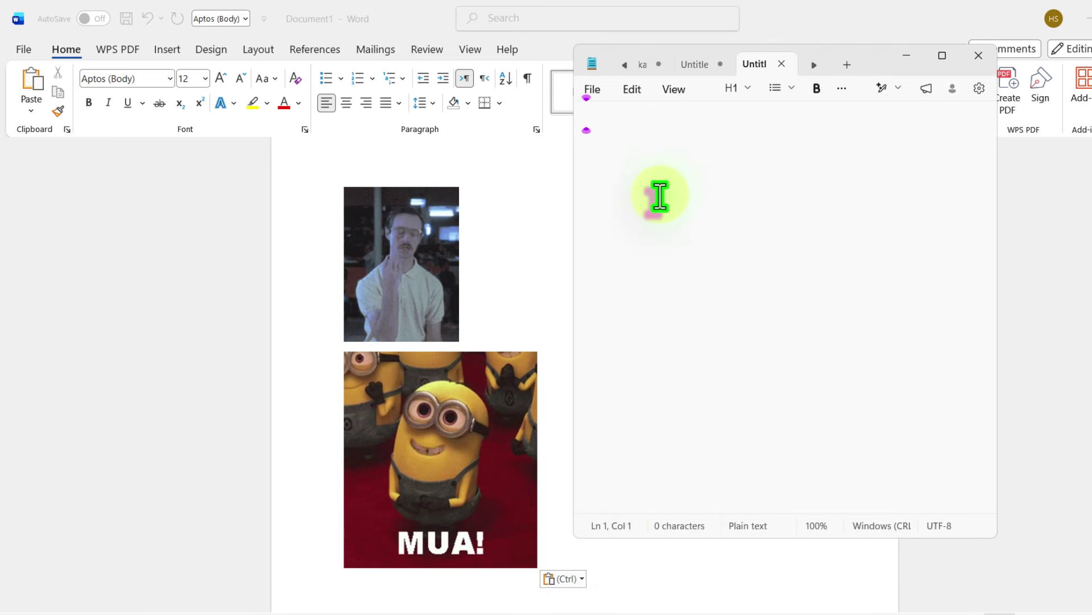
key("super+period")
scroll(707, 370, "down", 3)
left_click(708, 370)
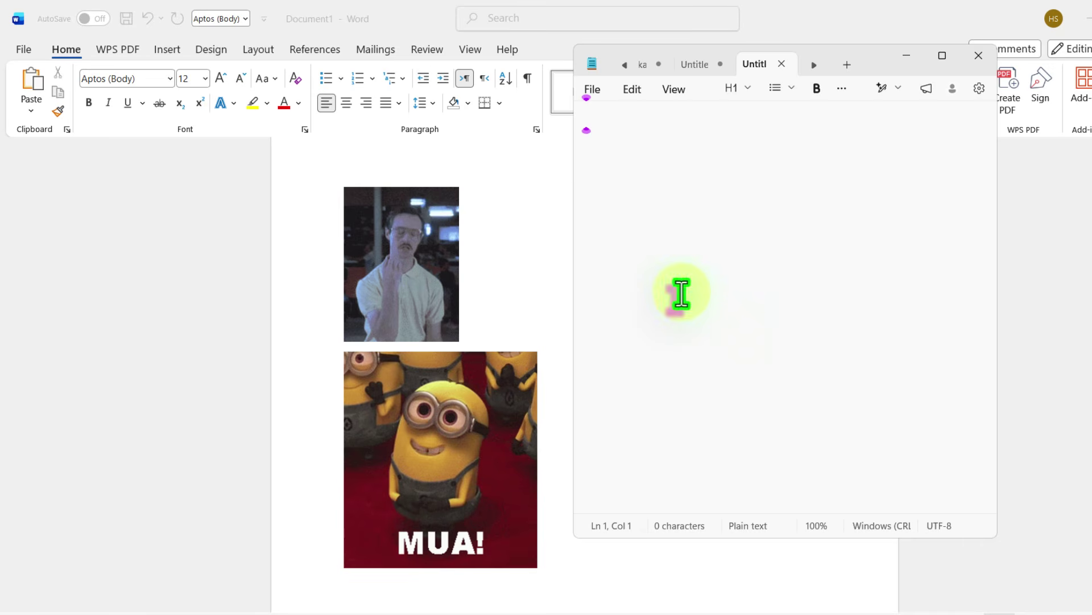
Insert two smiling-face and two heart-eyes emojis into the empty Notepad tab and minimize Notepad
left_click(681, 293)
key("super+period")
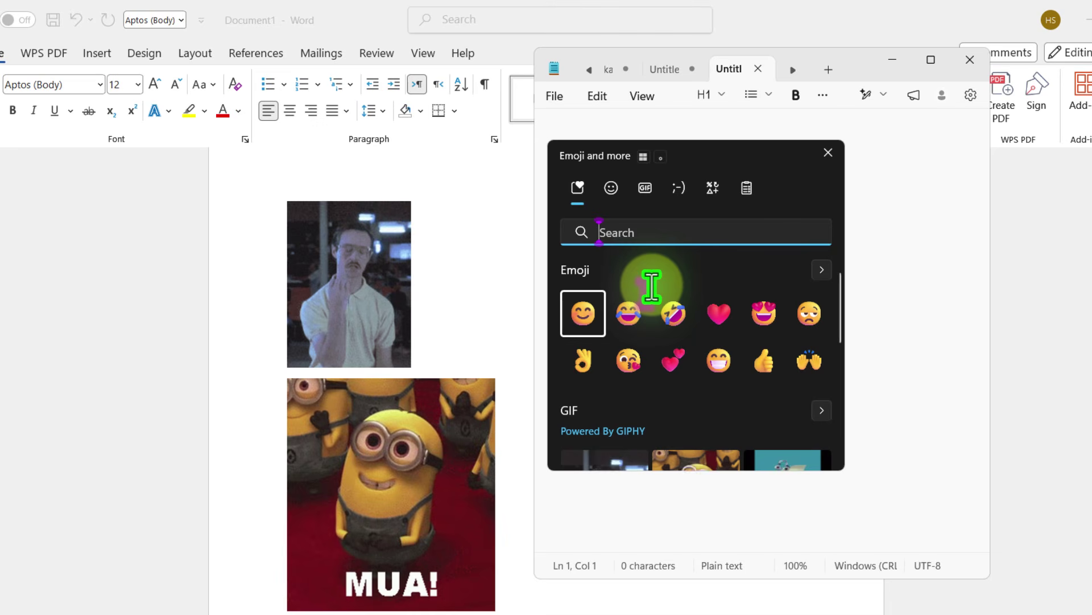
left_click(583, 313)
left_click(582, 313)
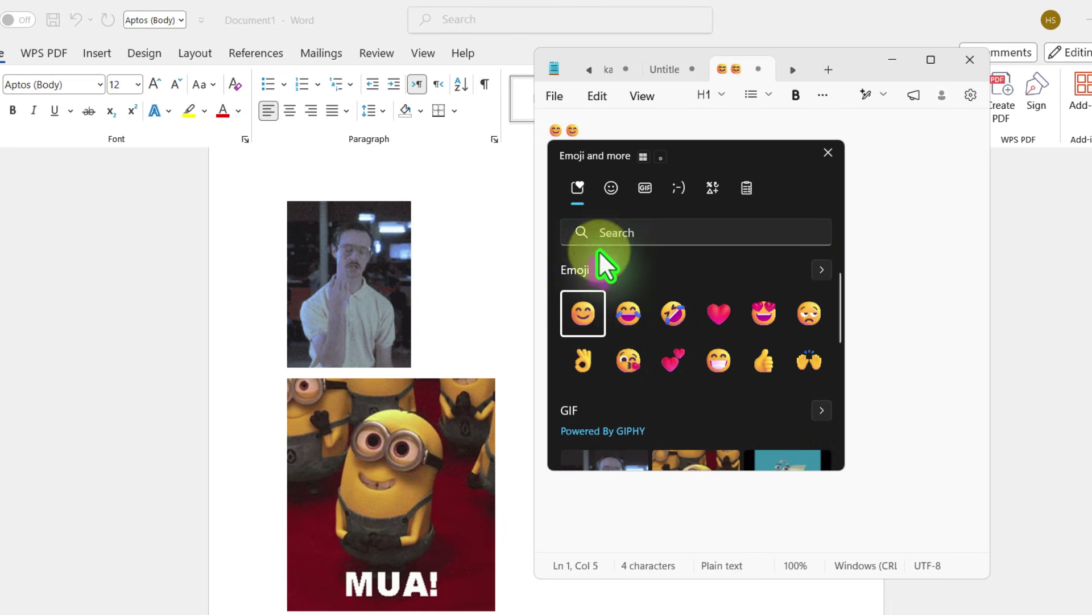
left_click(764, 313)
left_click(764, 313)
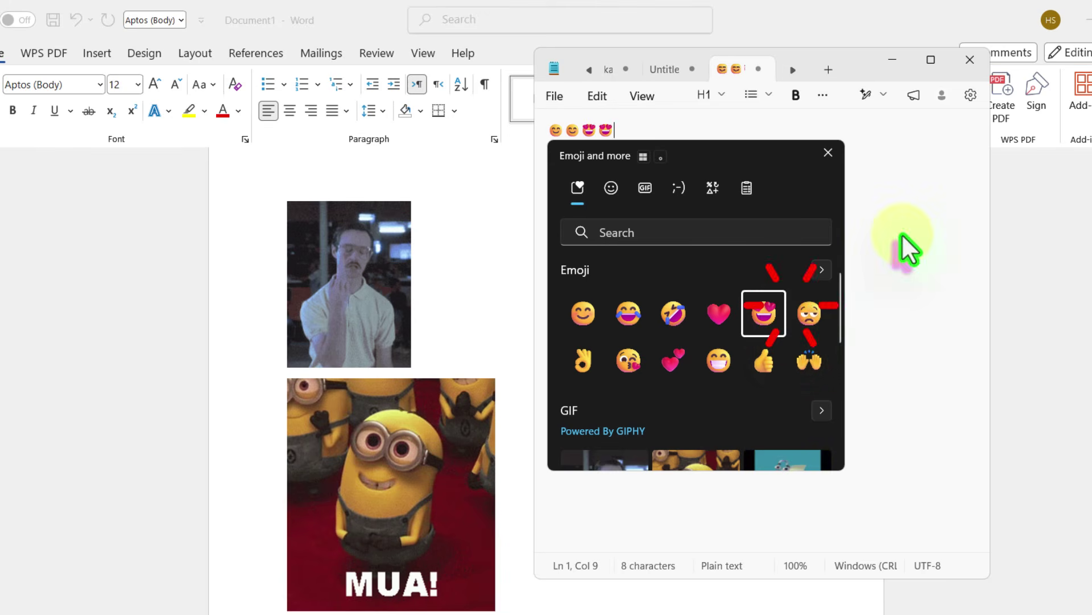
left_click(944, 215)
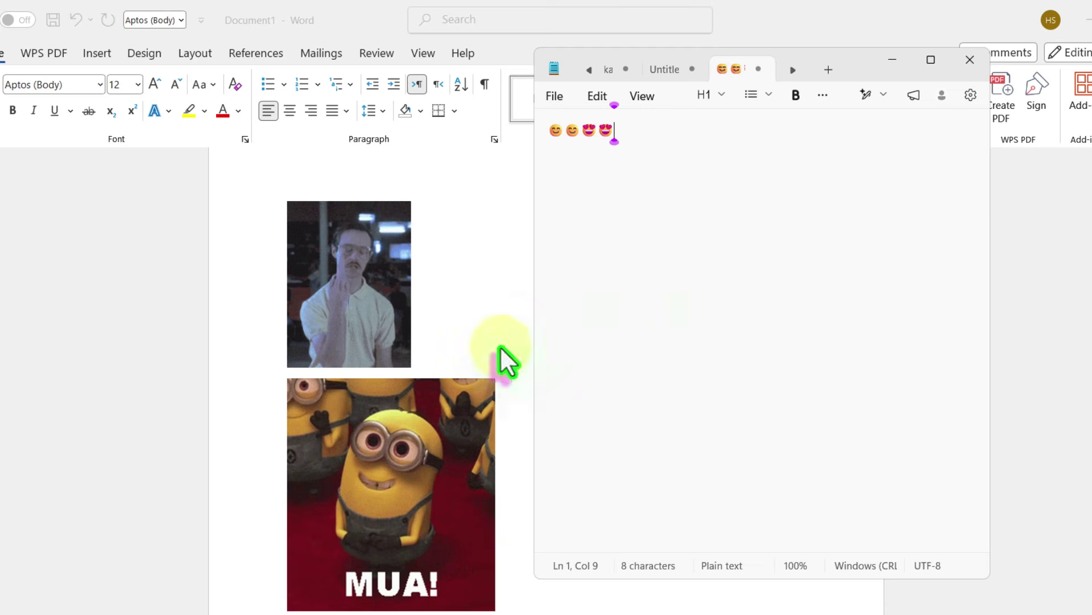
left_click(893, 60)
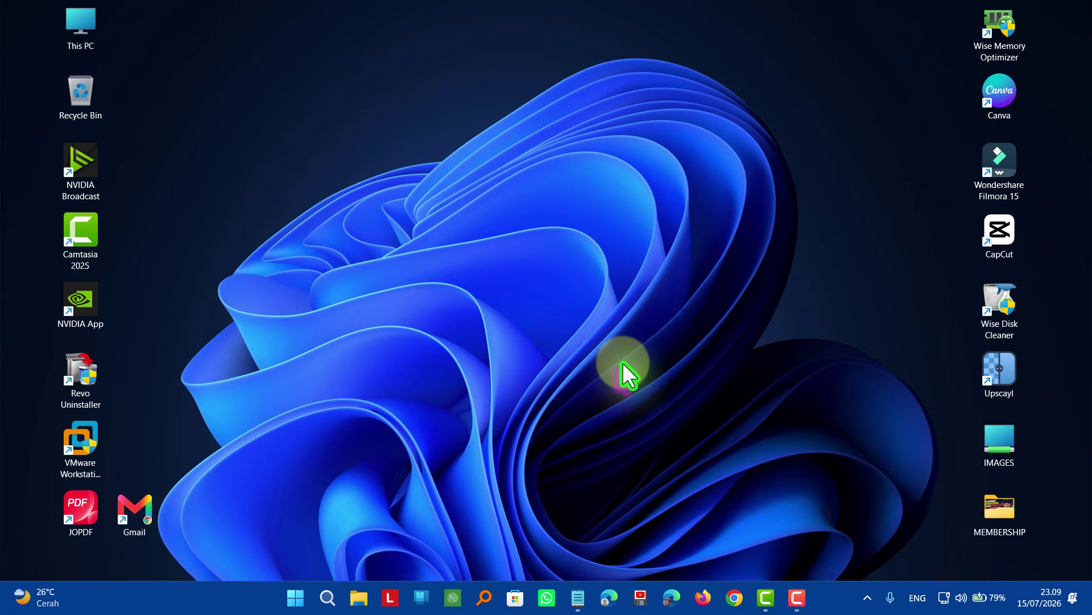
Open the System settings and look through the list of system pages
key("super+i")
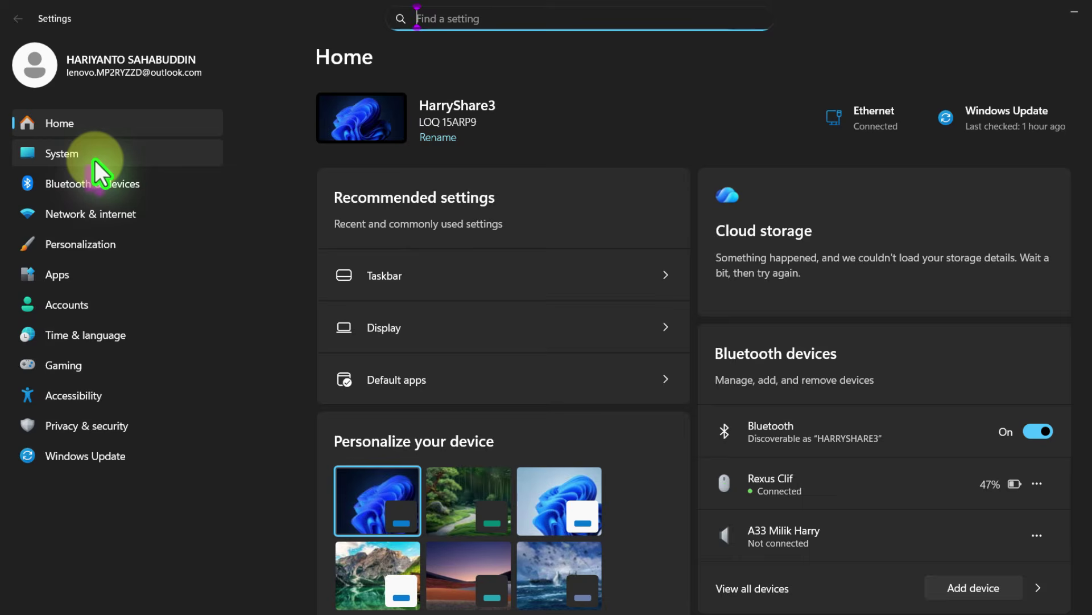
left_click(96, 162)
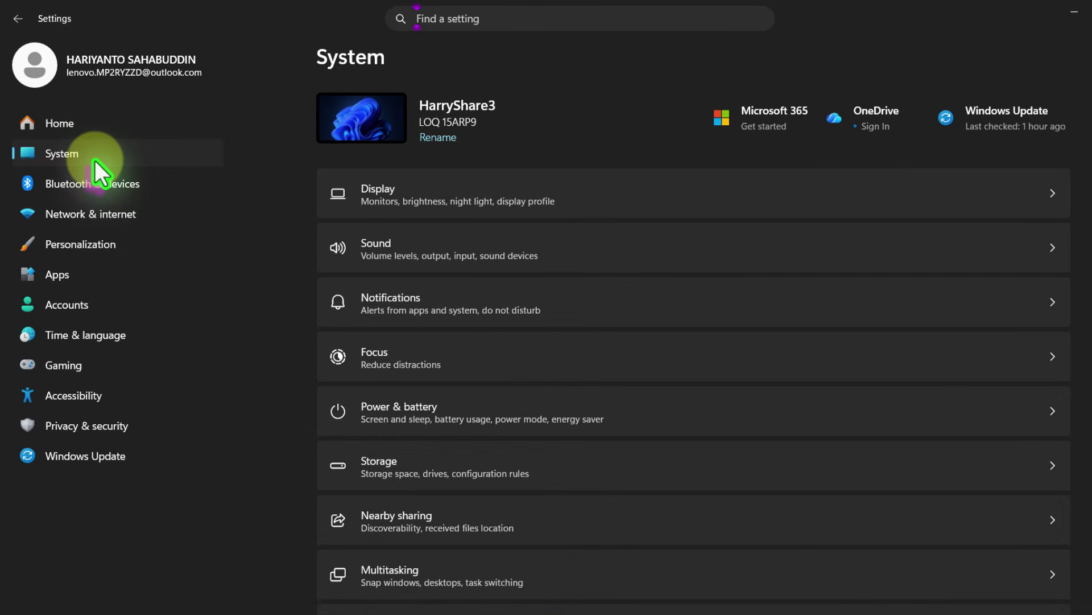
scroll(640, 443, "down", 5)
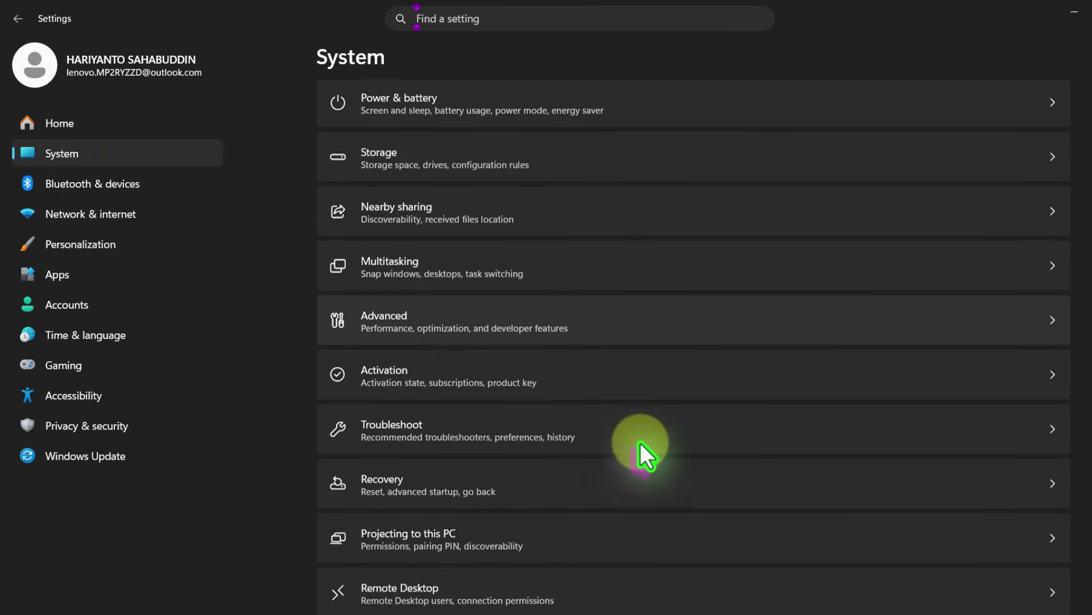
scroll(640, 443, "down", 3)
left_click(468, 323)
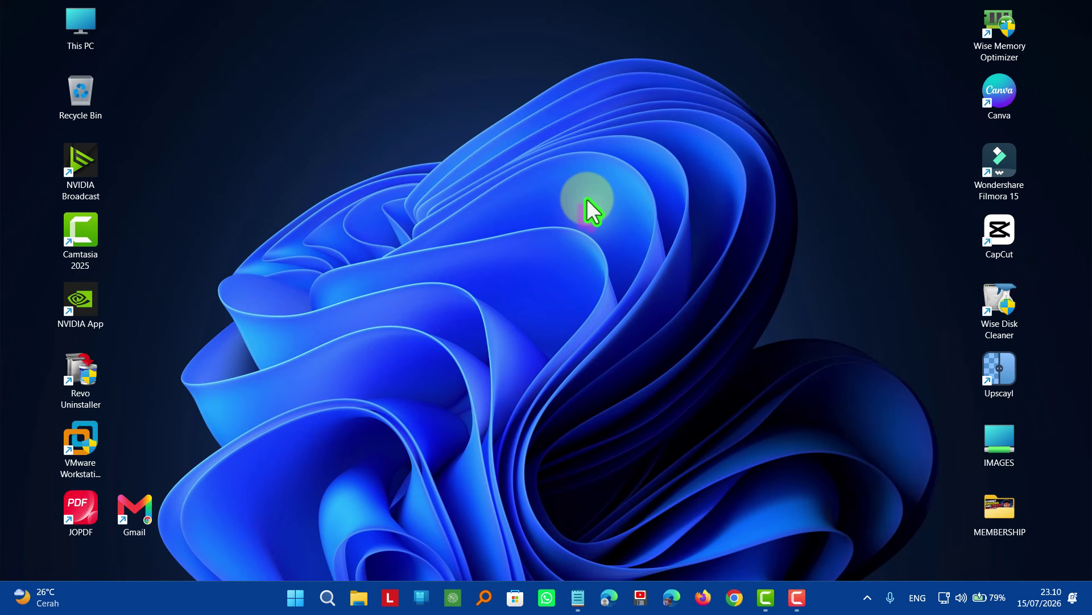
Examine the brightness, color, scale and layout options on the System Display page and close Settings
key("super+i")
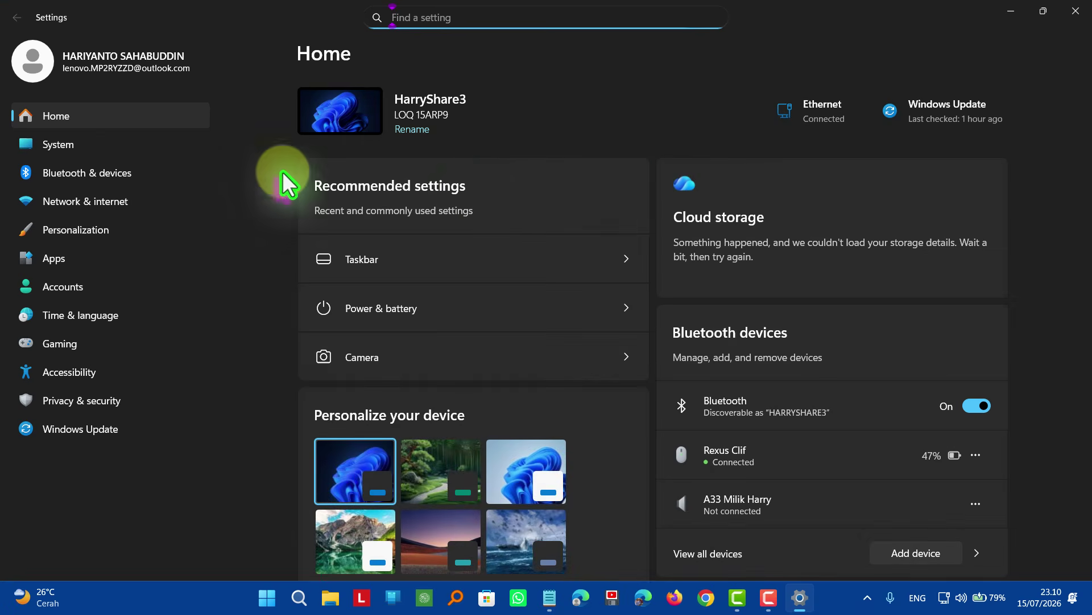
left_click(121, 149)
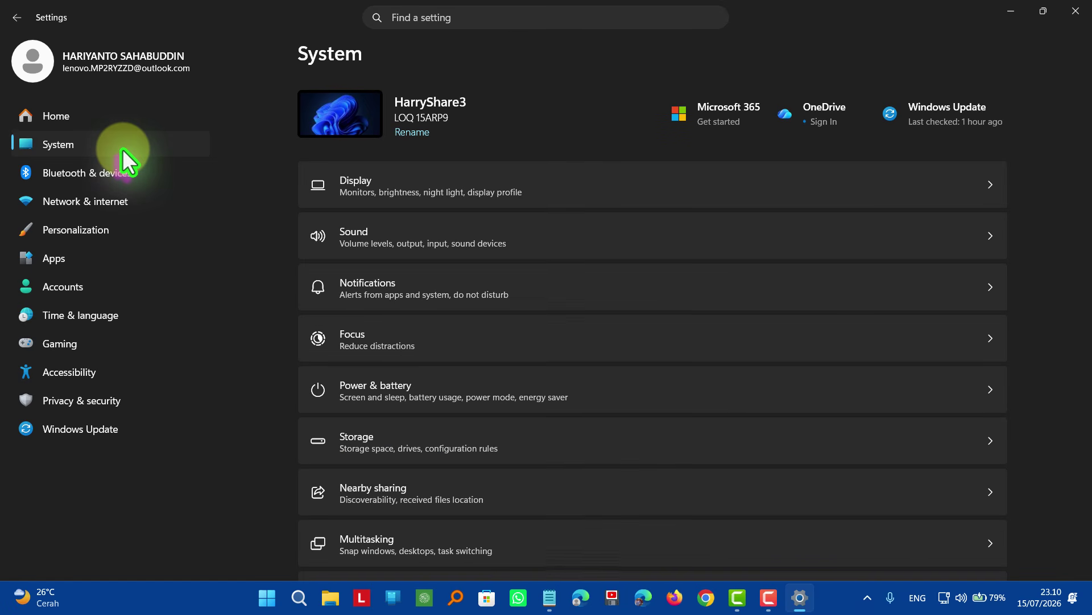
left_click(515, 198)
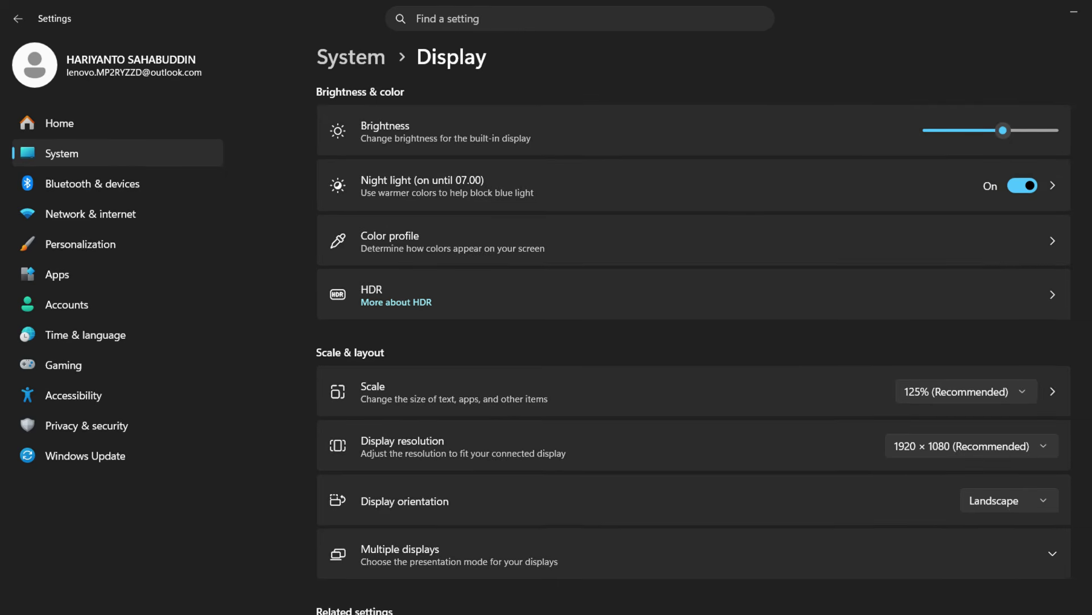
left_click(1077, 8)
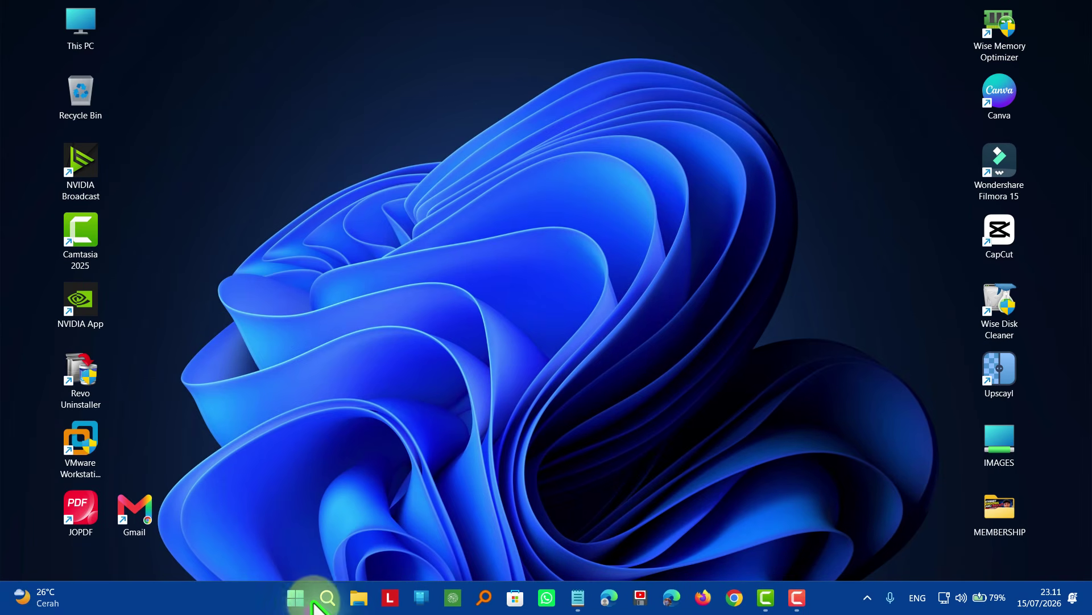
View the Downloads and Documents folders in File Explorer and close it
left_click(359, 598)
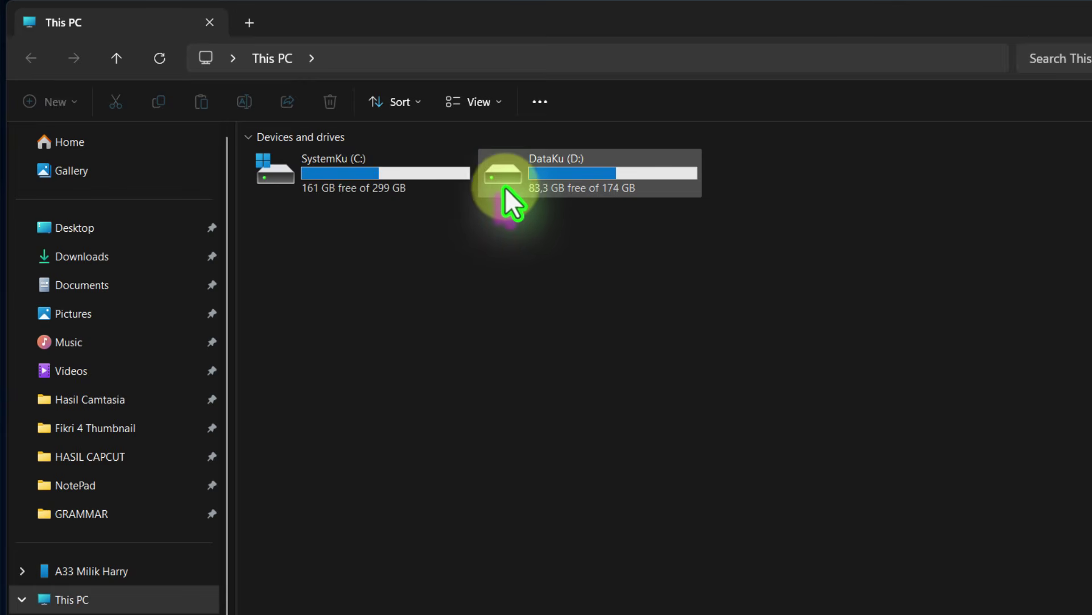
left_click(76, 253)
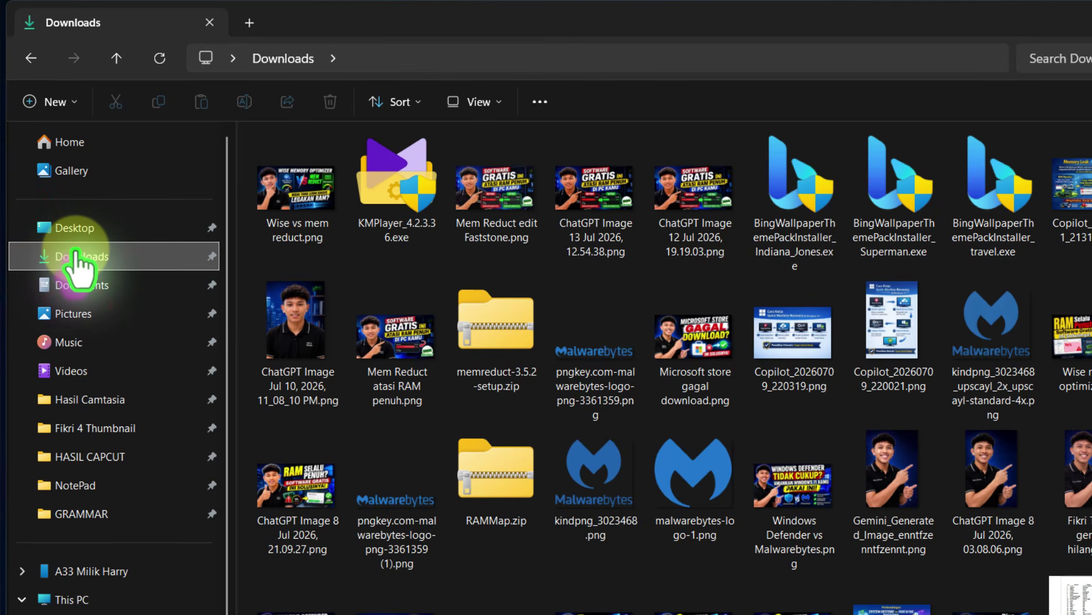
left_click(86, 293)
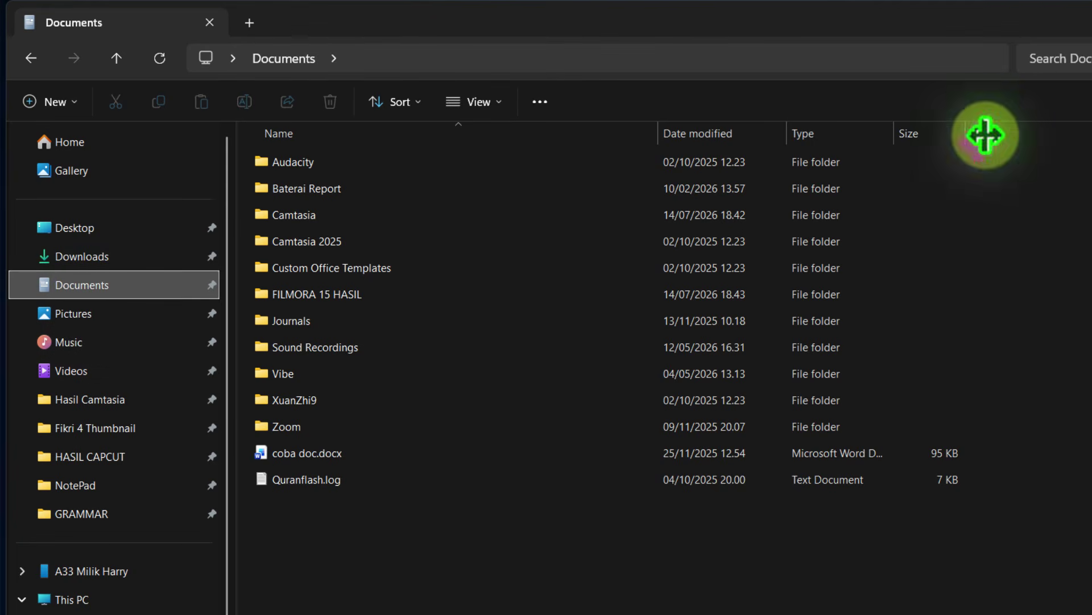
left_click(961, 127)
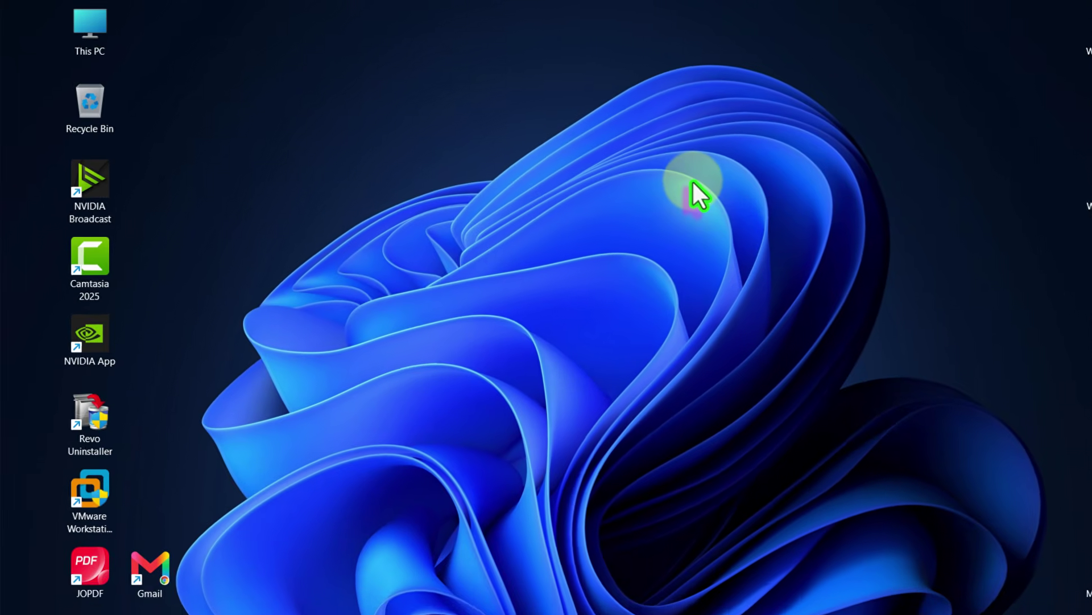